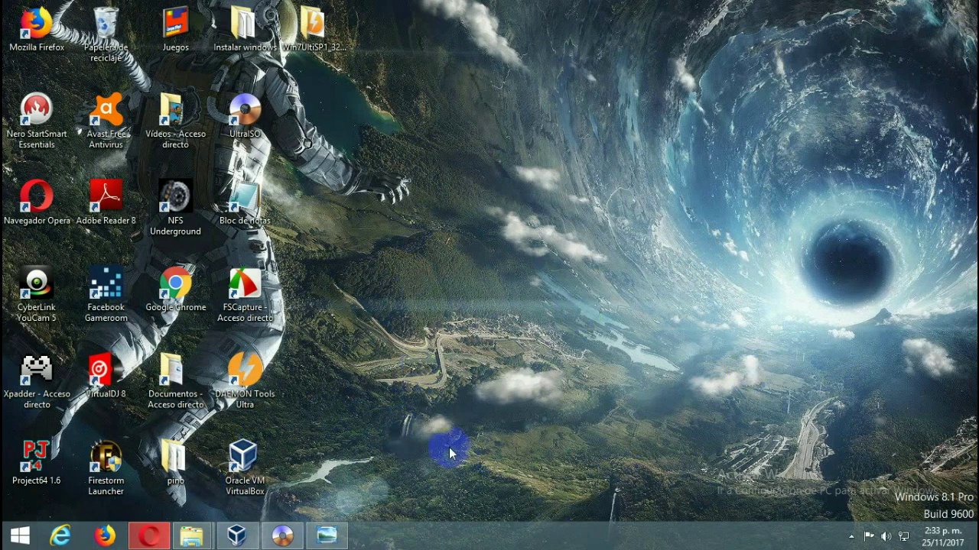
# - Restore the Opera browser showing the VirtualBox Downloads page for version 5.2.2
pyautogui.click(245, 459)
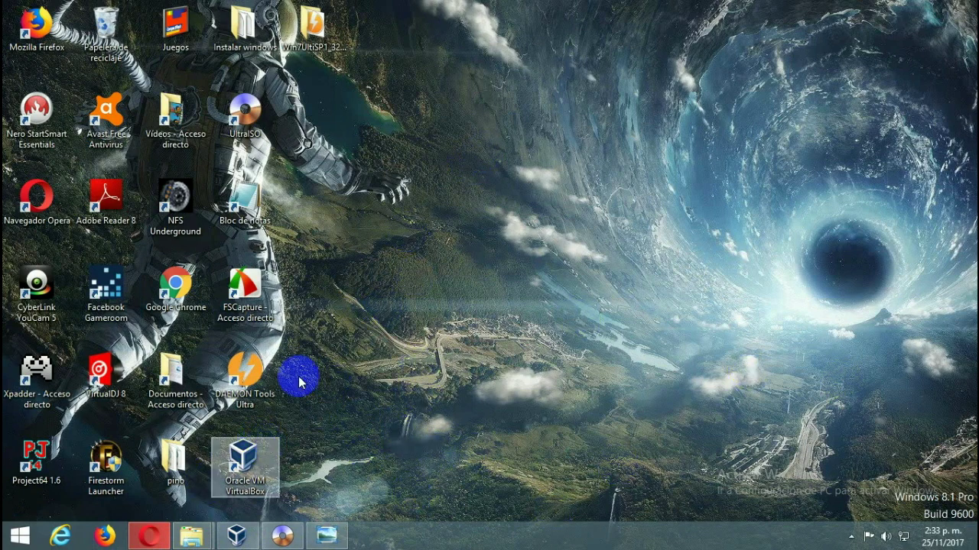
pyautogui.click(151, 538)
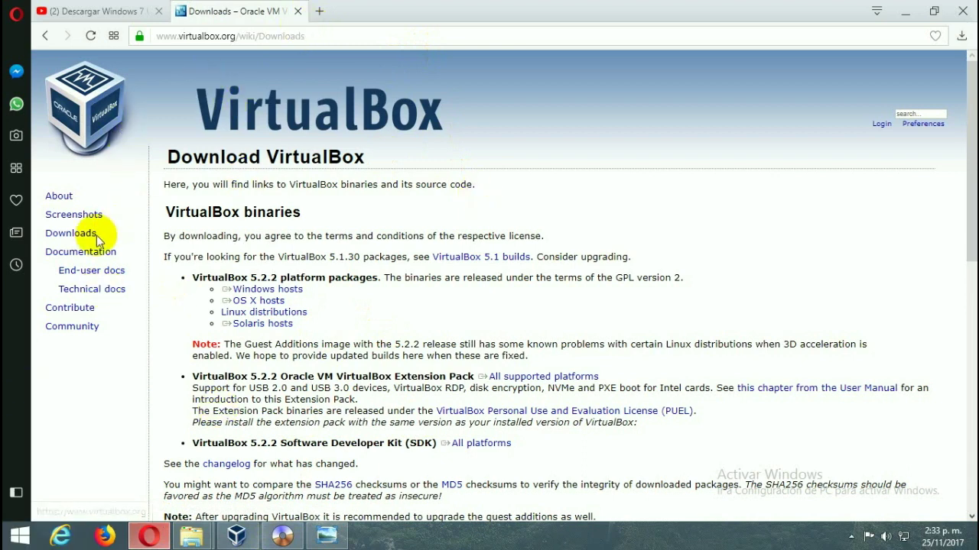
# - Highlight the Windows, OS X, Linux and Solaris host links on the Downloads page
pyautogui.doubleClick(67, 235)
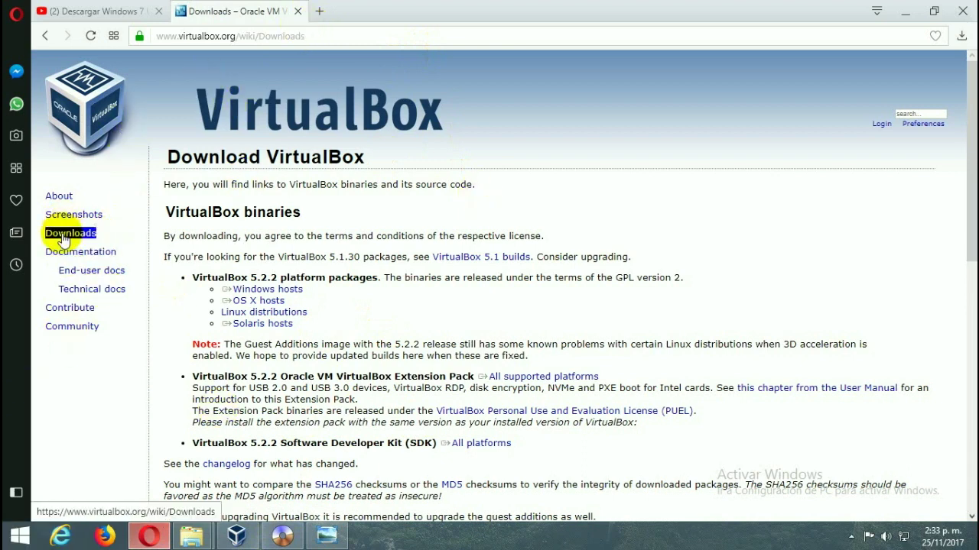
pyautogui.tripleClick(268, 289)
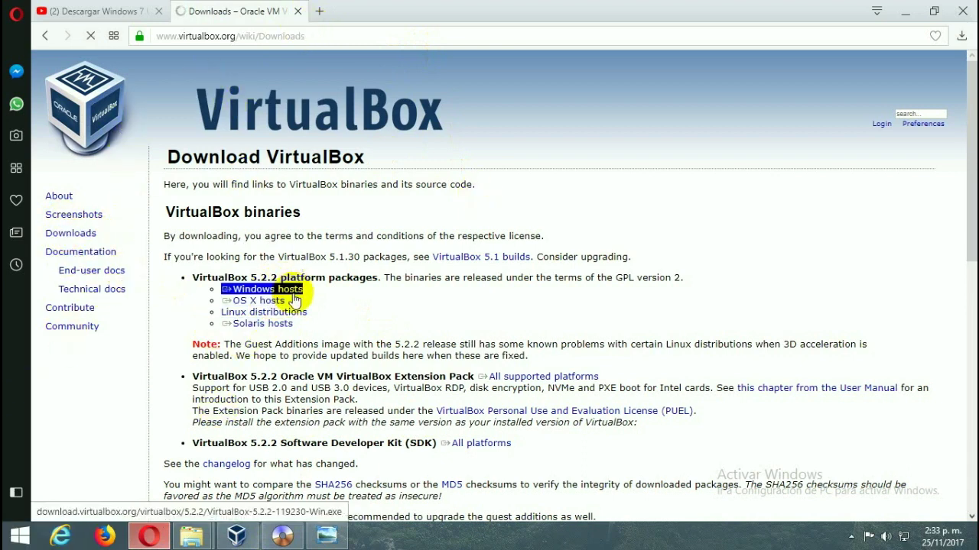
pyautogui.tripleClick(272, 313)
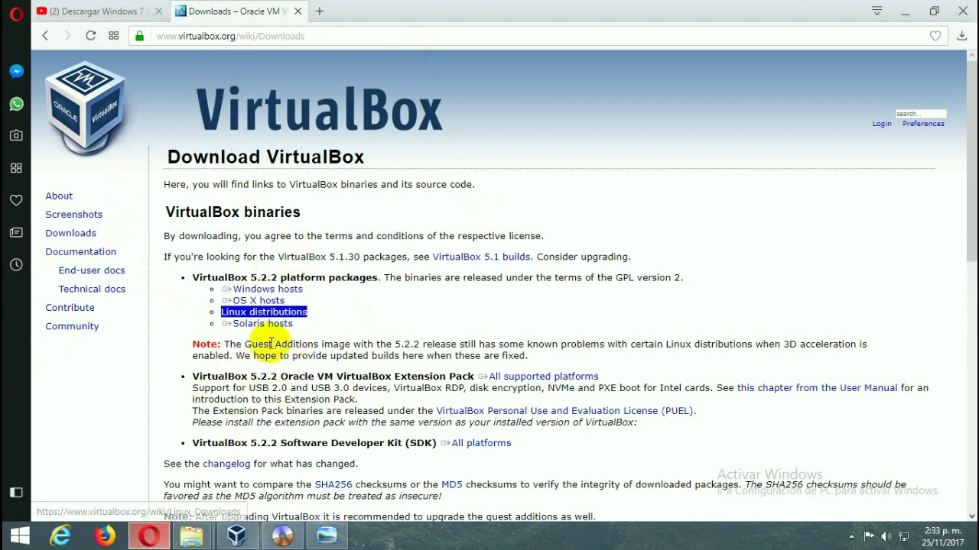
pyautogui.click(252, 447)
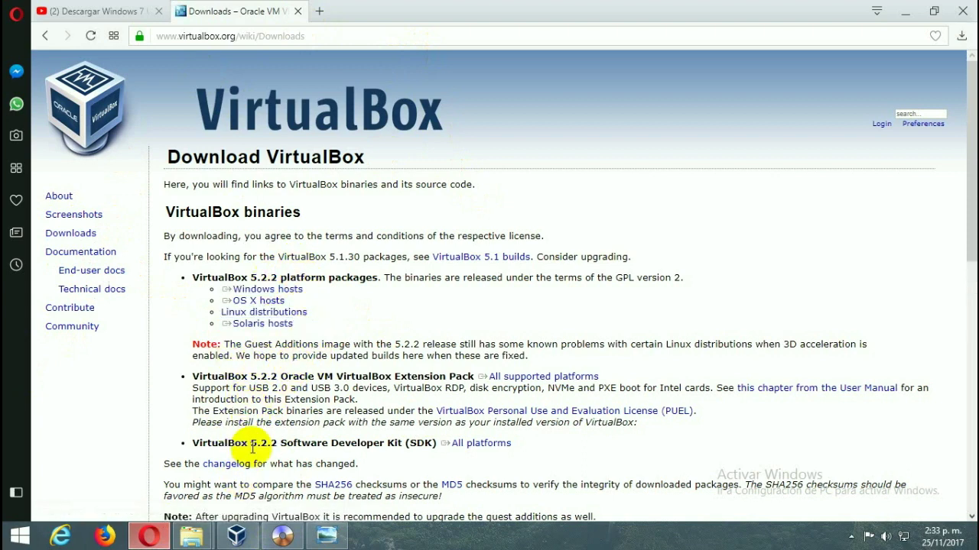
pyautogui.tripleClick(269, 312)
pyautogui.tripleClick(279, 290)
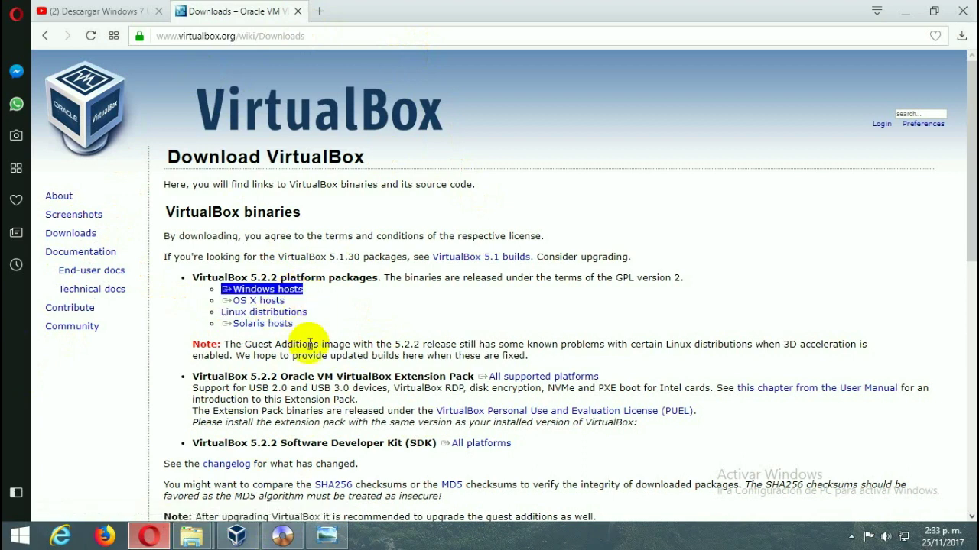
pyautogui.tripleClick(287, 311)
pyautogui.click(296, 304)
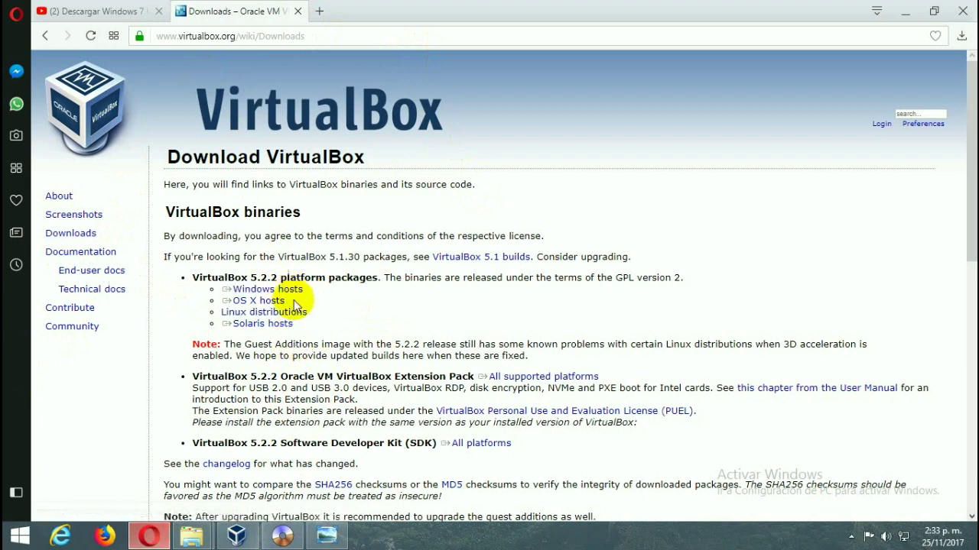
pyautogui.tripleClick(279, 291)
pyautogui.click(295, 310)
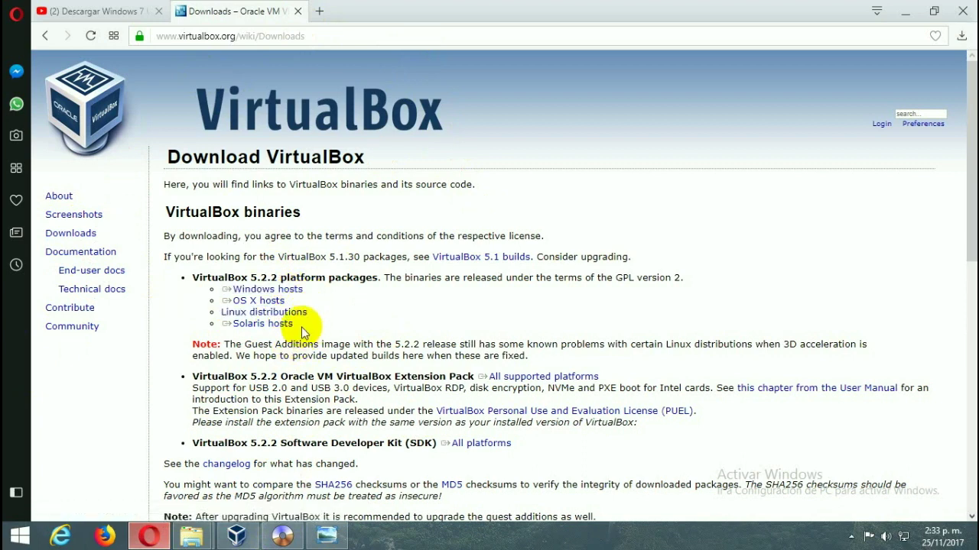
pyautogui.tripleClick(299, 324)
pyautogui.tripleClick(275, 312)
pyautogui.click(268, 320)
pyautogui.tripleClick(272, 324)
pyautogui.click(268, 336)
pyautogui.tripleClick(264, 312)
pyautogui.tripleClick(260, 301)
pyautogui.click(282, 336)
pyautogui.tripleClick(263, 312)
pyautogui.click(295, 344)
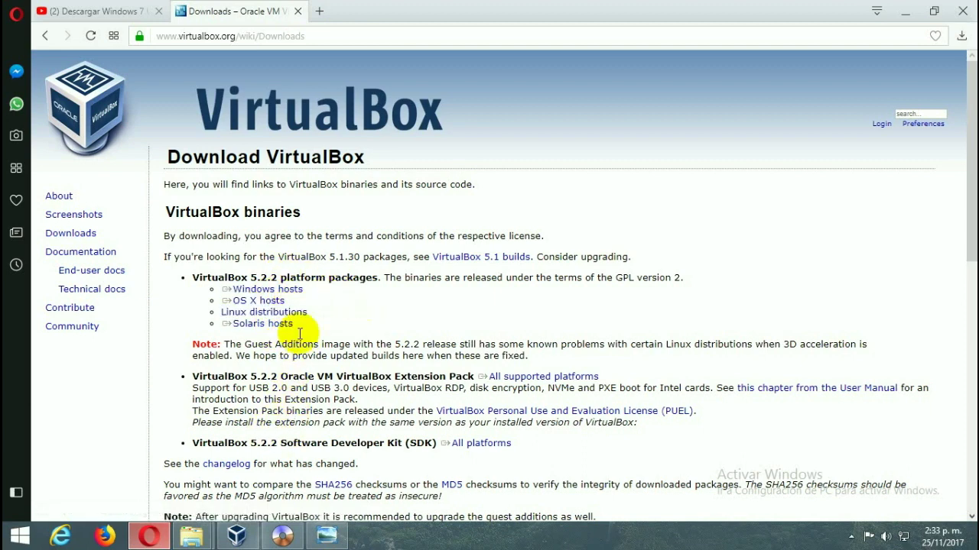
pyautogui.tripleClick(294, 289)
pyautogui.click(321, 321)
pyautogui.tripleClick(297, 292)
# - Download and save the VirtualBox 5.2.2 Windows hosts installer, then pause it at 6%
pyautogui.click(298, 297)
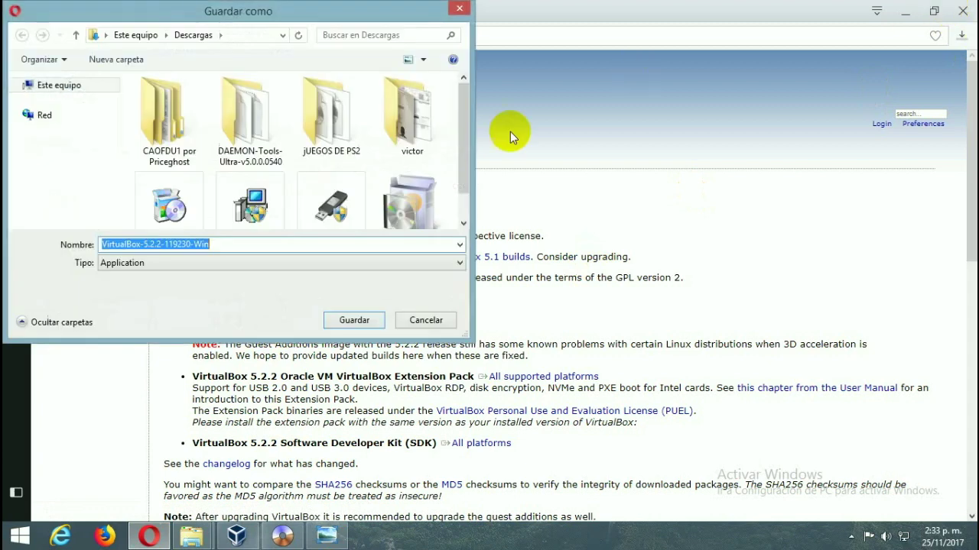
pyautogui.click(323, 319)
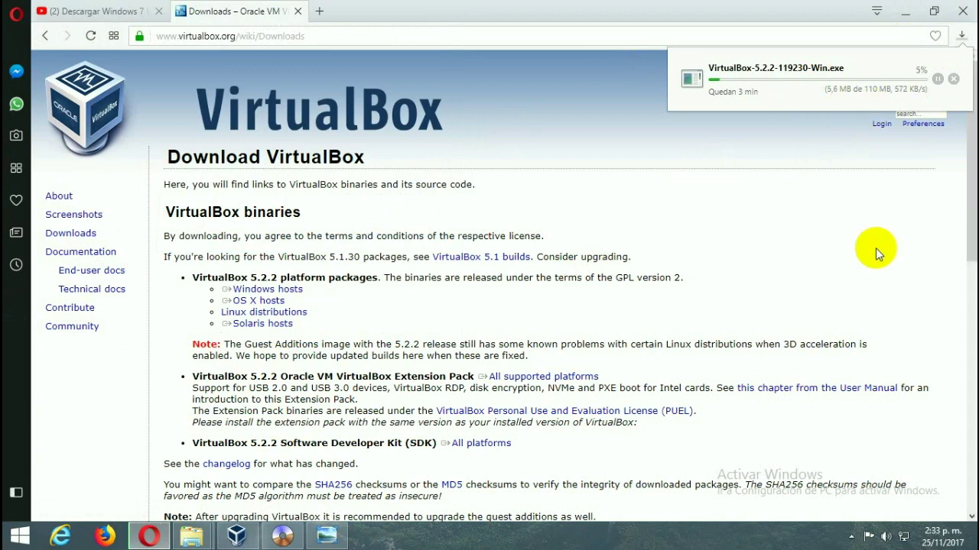
pyautogui.scroll(-3, 872, 229)
pyautogui.click(937, 78)
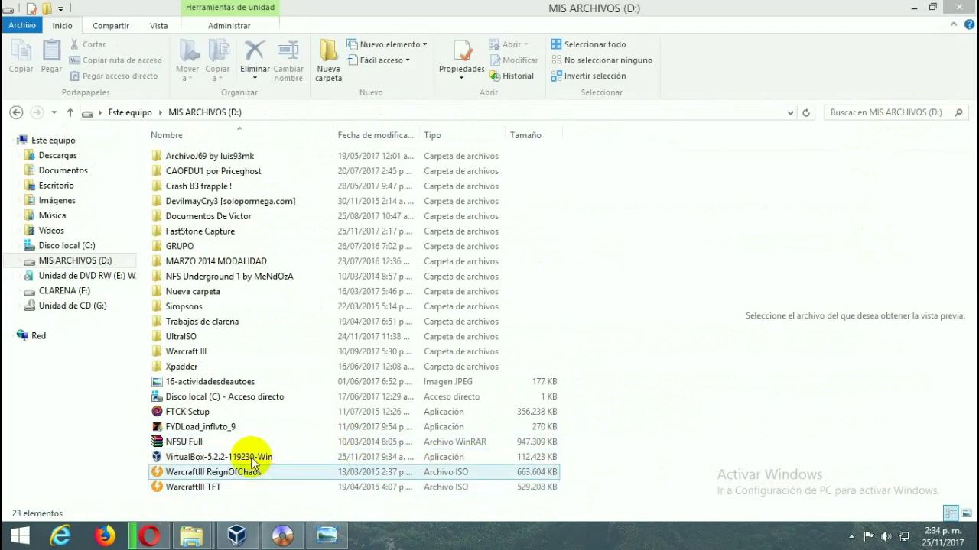
# - Run VirtualBox-5.2.2-119230-Win from drive D and get past the setup welcome page
pyautogui.click(260, 456)
pyautogui.doubleClick(260, 456)
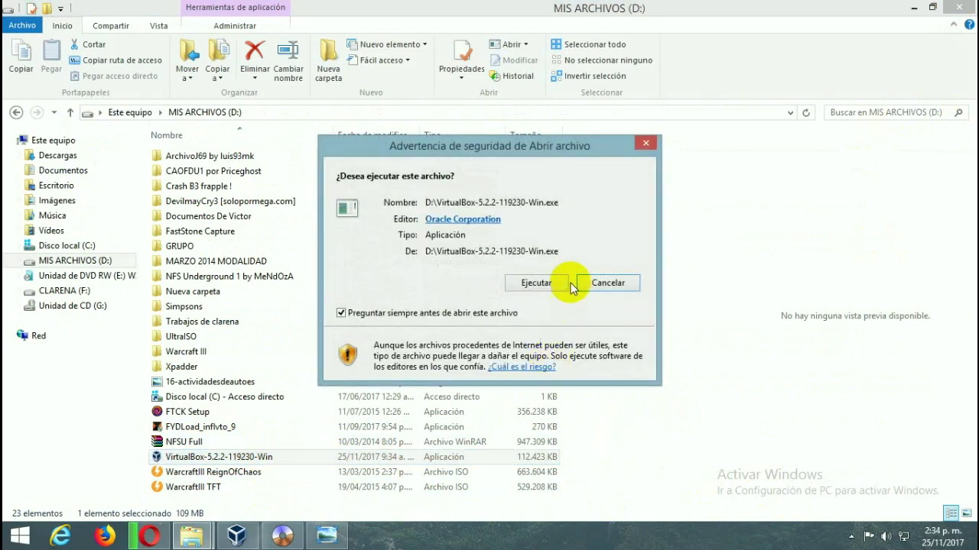
pyautogui.click(562, 282)
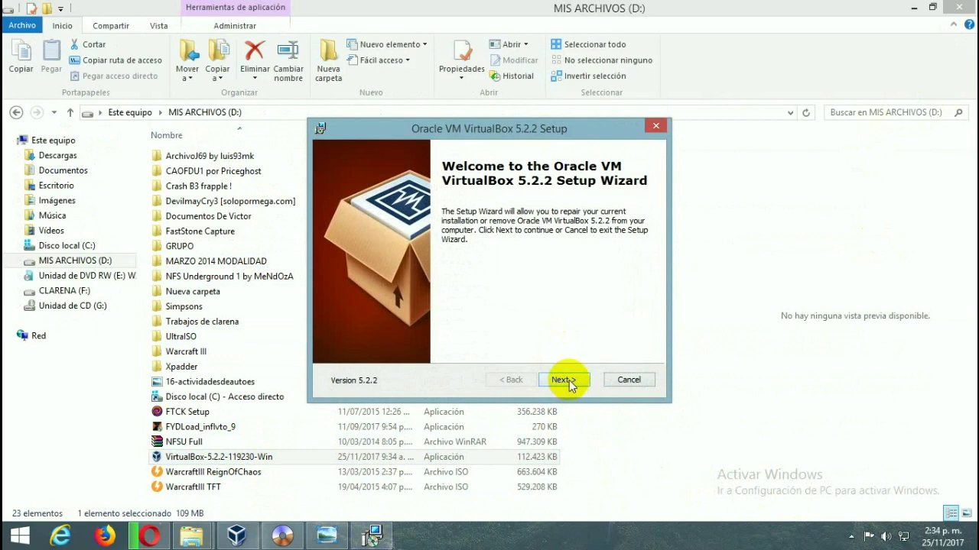
pyautogui.click(564, 380)
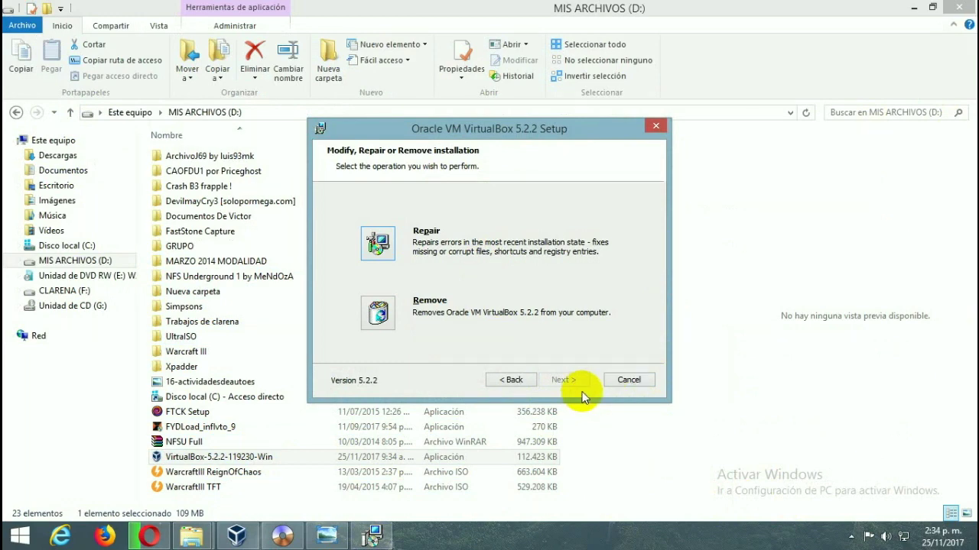
# - Cancel the VirtualBox setup, close the wizard and minimize File Explorer
pyautogui.click(627, 380)
pyautogui.press('Return')
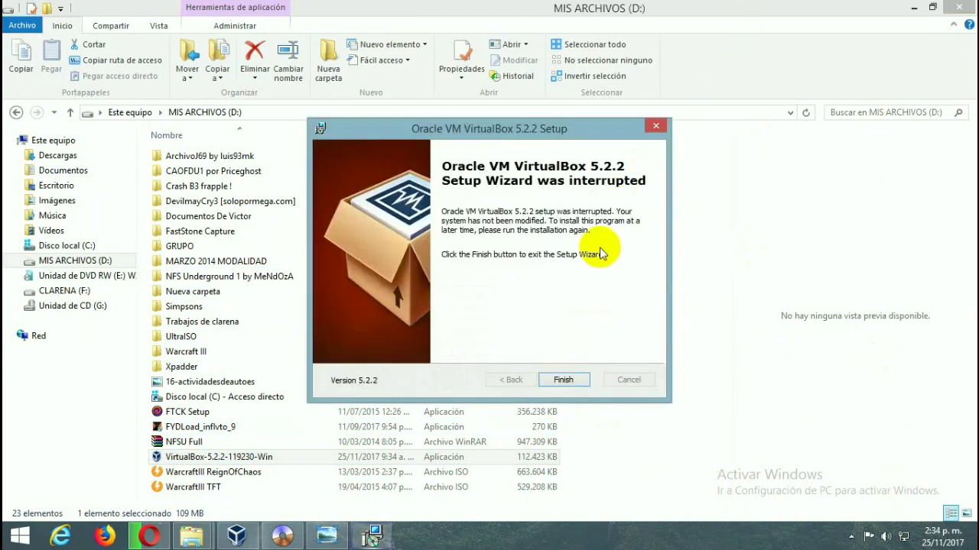
pyautogui.click(655, 126)
pyautogui.click(904, 11)
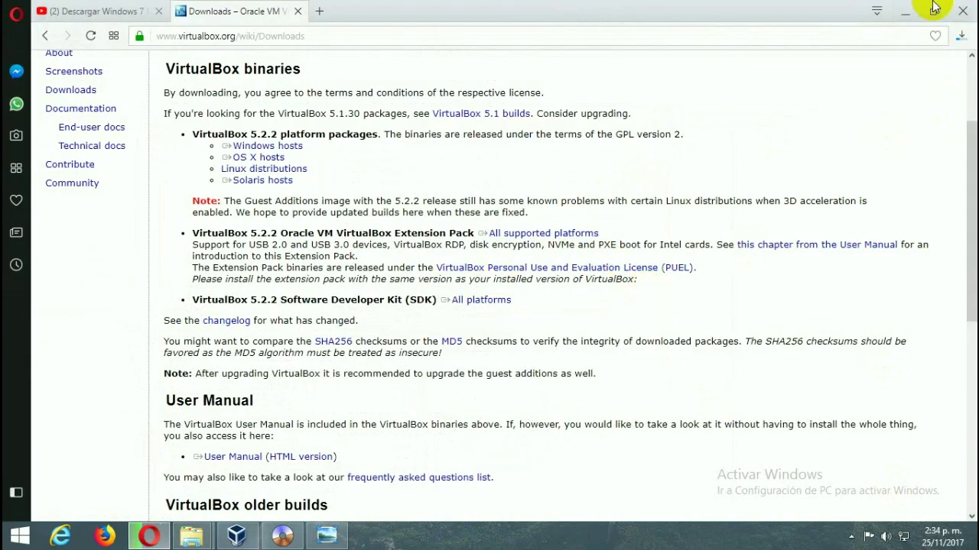
# - Cancel Opera's running VirtualBox installer download and restore the VirtualBox Manager with the Windows 7 VM
pyautogui.click(903, 12)
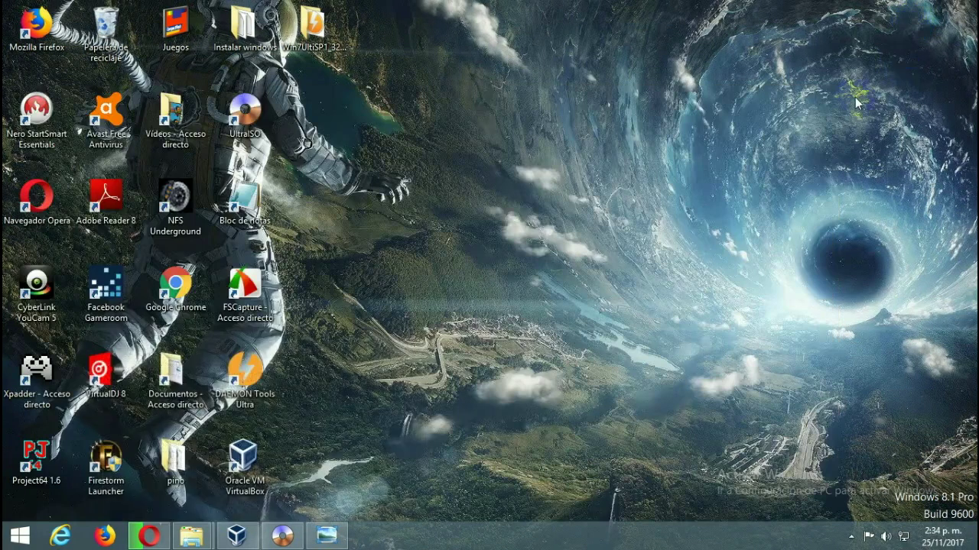
pyautogui.click(223, 480)
pyautogui.click(153, 535)
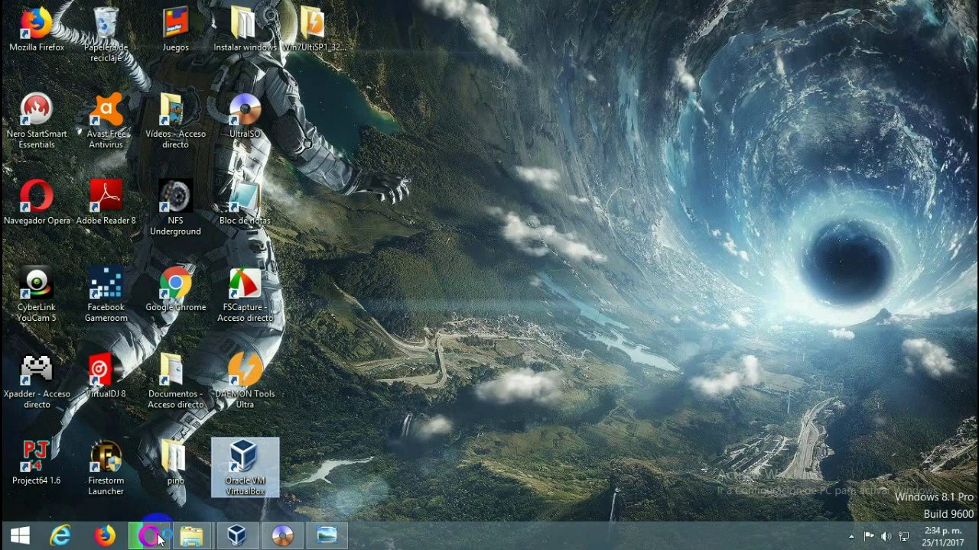
pyautogui.click(961, 36)
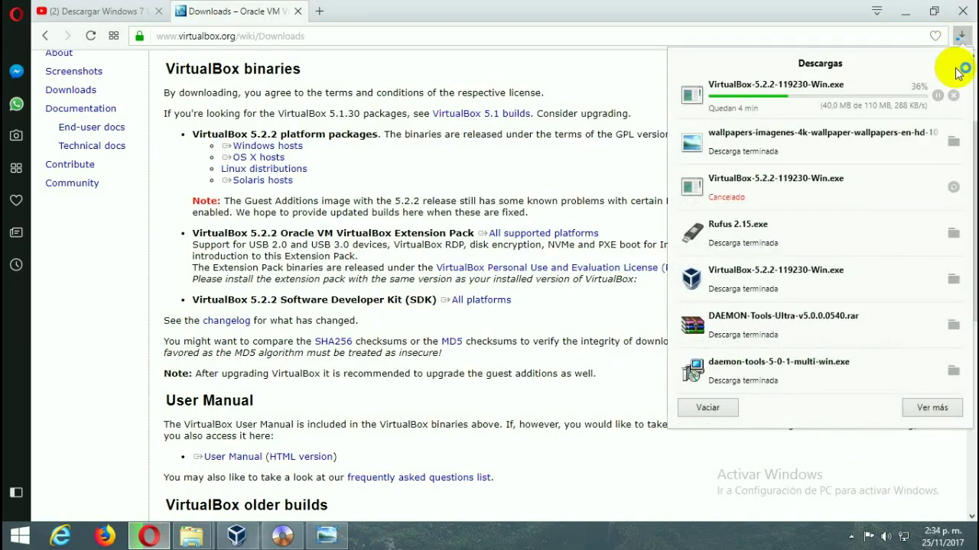
pyautogui.click(953, 95)
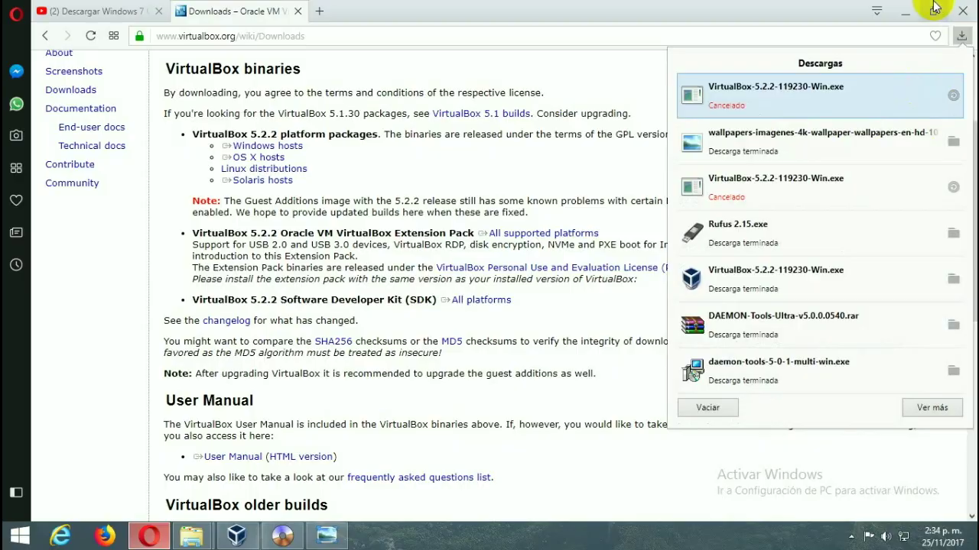
pyautogui.click(904, 11)
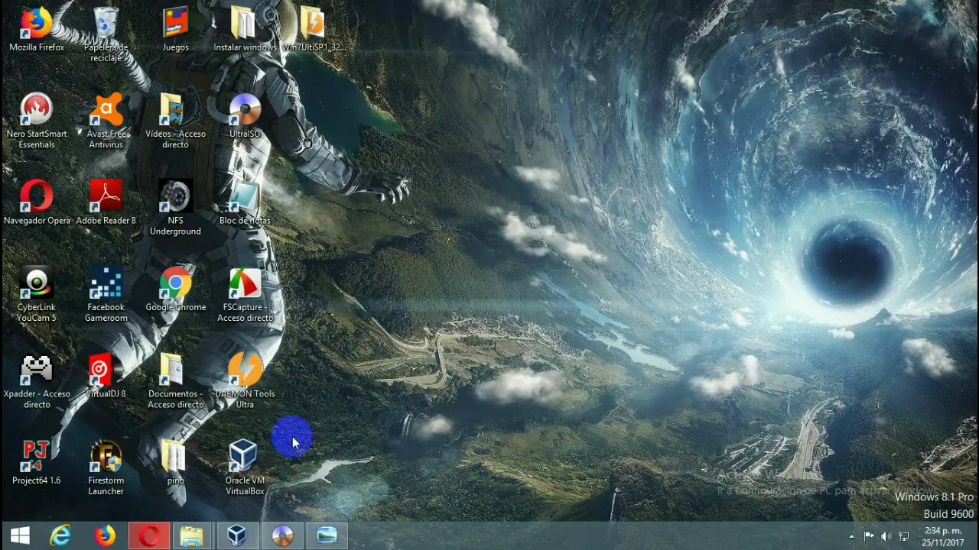
pyautogui.click(237, 535)
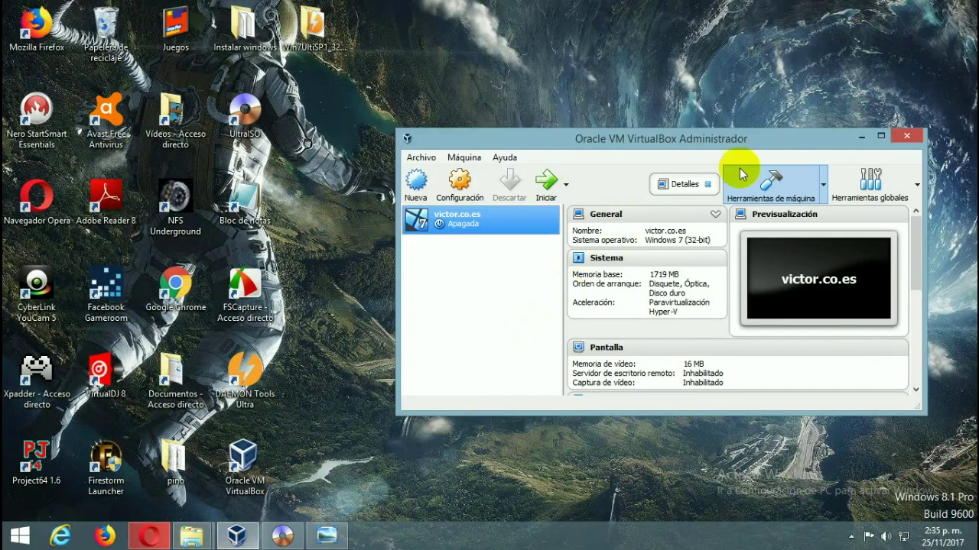
# - Maximize the Manager and start a new VM named andica, version Windows XP (32-bit)
pyautogui.click(880, 135)
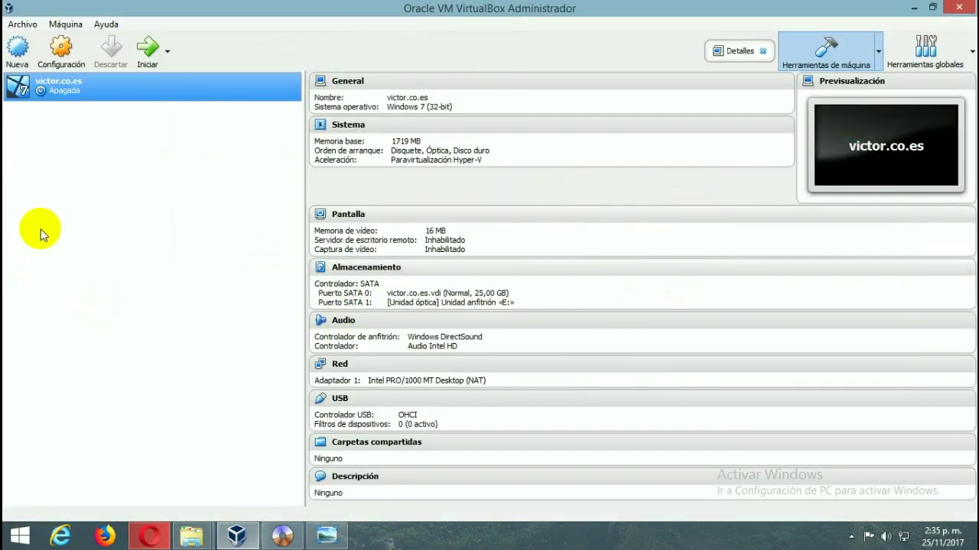
pyautogui.click(18, 48)
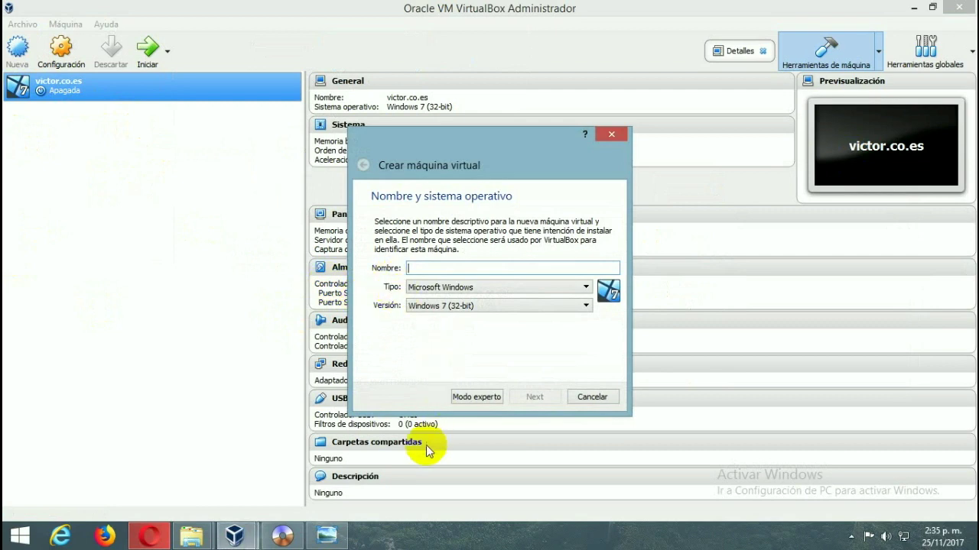
pyautogui.click(517, 306)
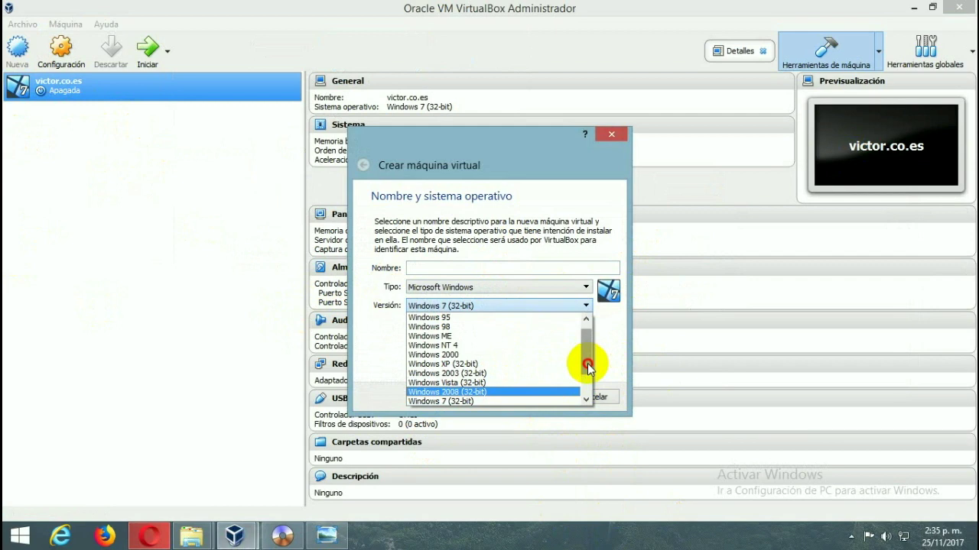
pyautogui.moveTo(588, 369); pyautogui.dragTo(585, 371)
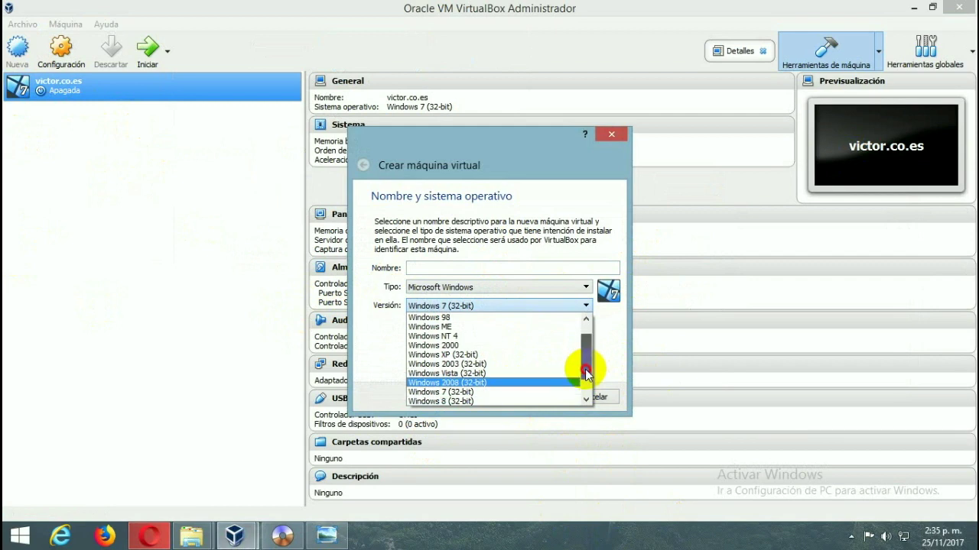
pyautogui.click(505, 356)
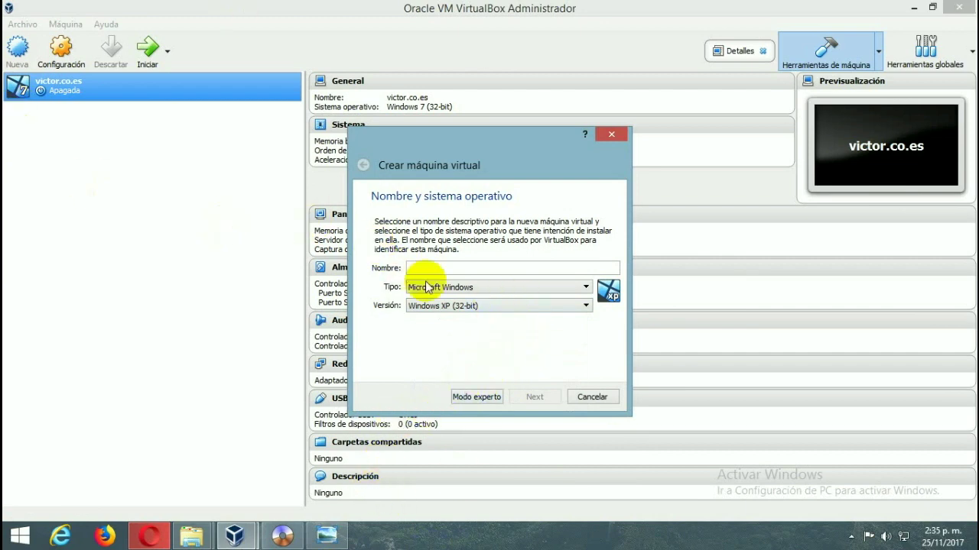
pyautogui.click(448, 268)
pyautogui.write('andica')
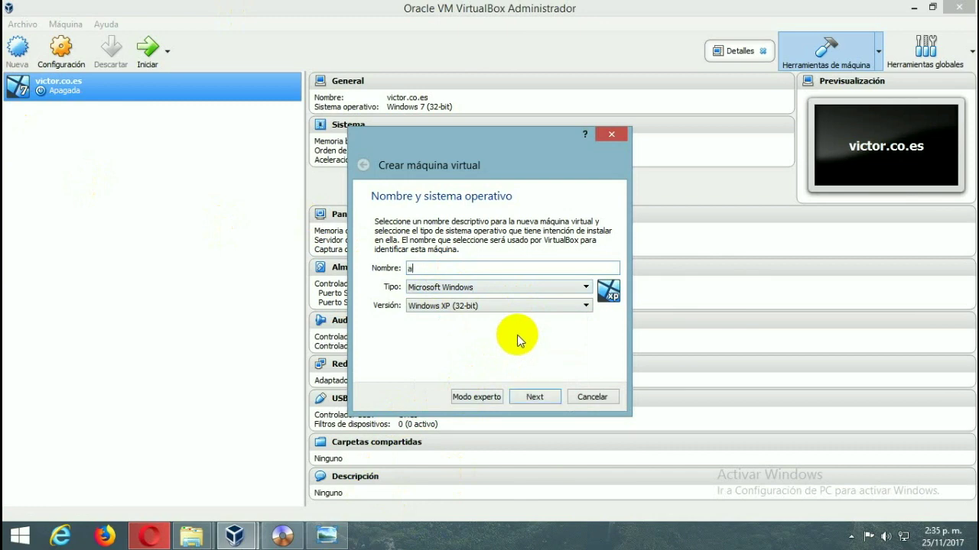
pyautogui.click(535, 397)
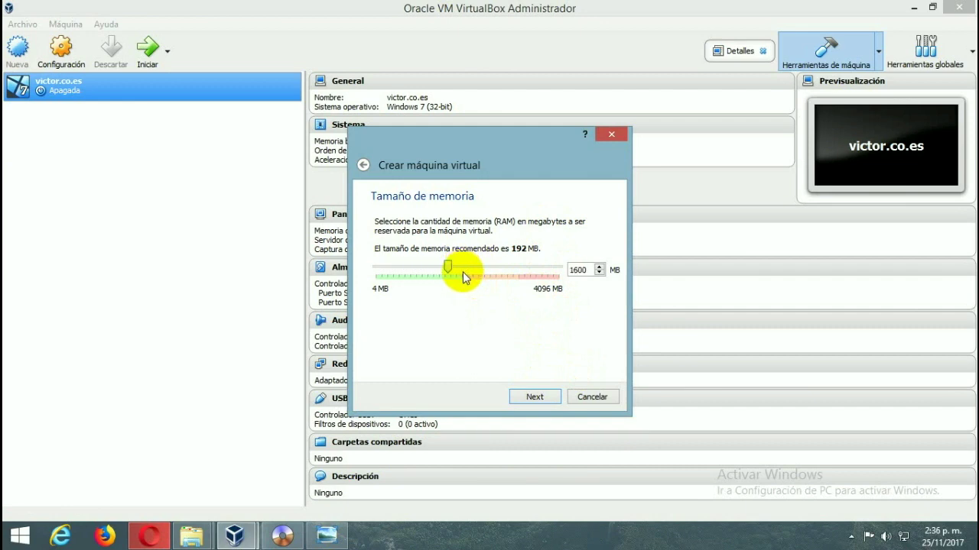
# - Give andica 2048 MB memory and a new dynamically allocated 20,00 GB VDI disk, andica.vdi
pyautogui.moveTo(466, 277); pyautogui.dragTo(471, 297)
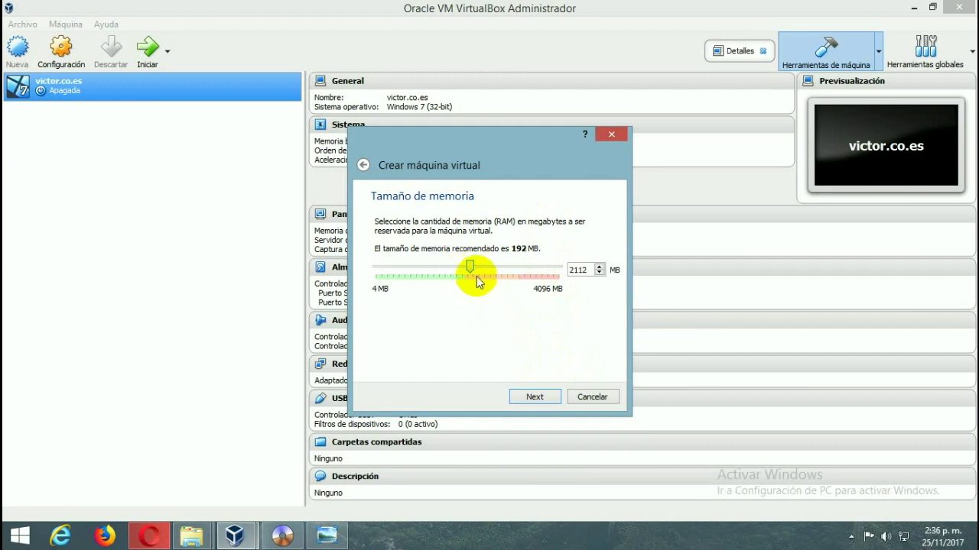
pyautogui.click(536, 396)
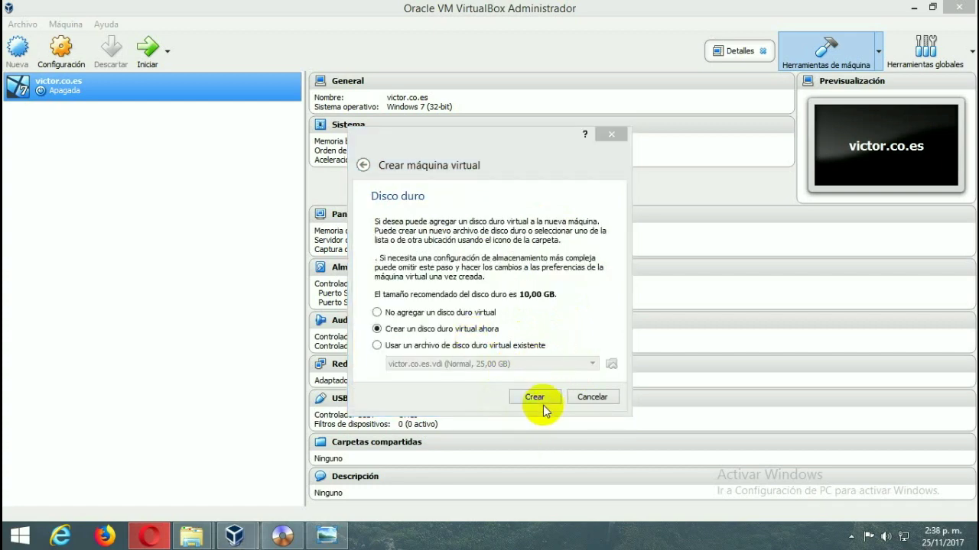
pyautogui.click(542, 400)
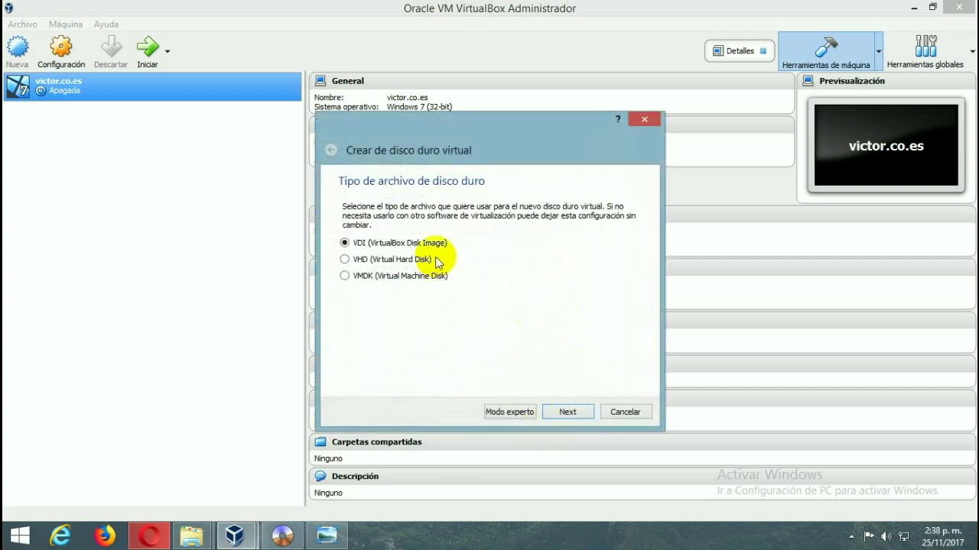
pyautogui.click(570, 412)
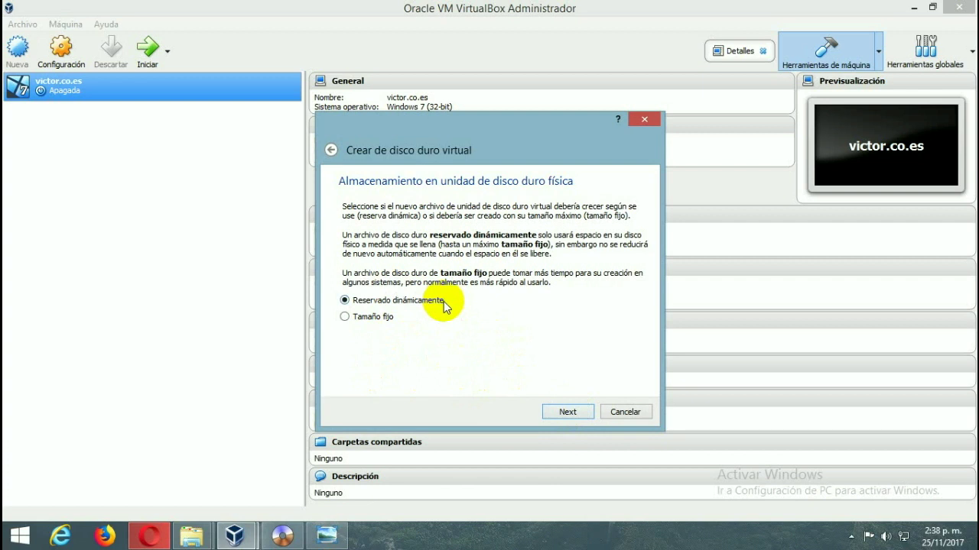
pyautogui.moveTo(150, 537)
pyautogui.click(566, 410)
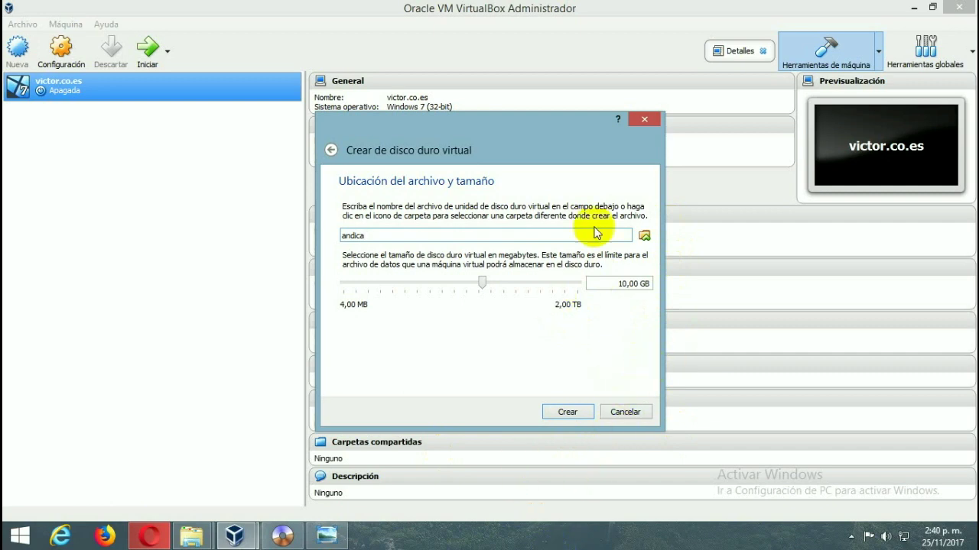
pyautogui.click(502, 285)
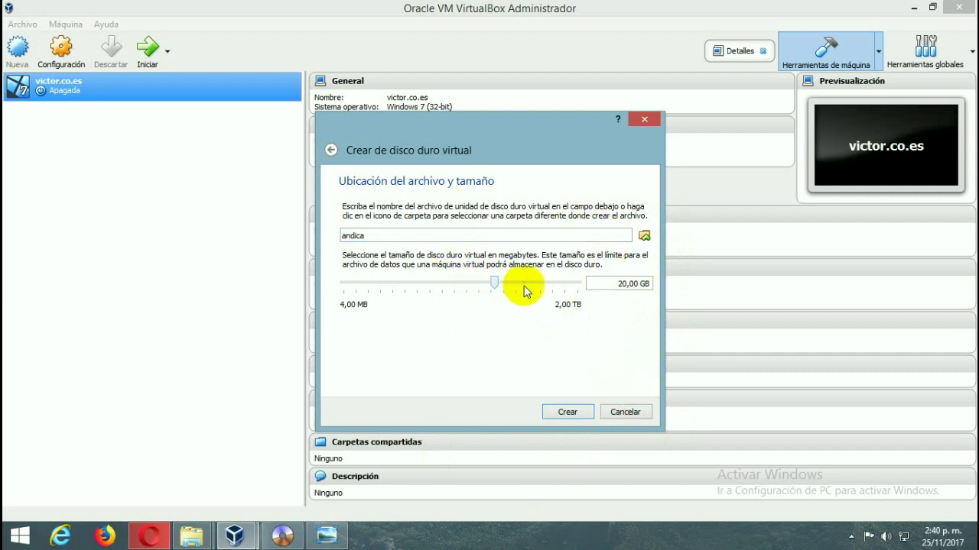
pyautogui.click(577, 418)
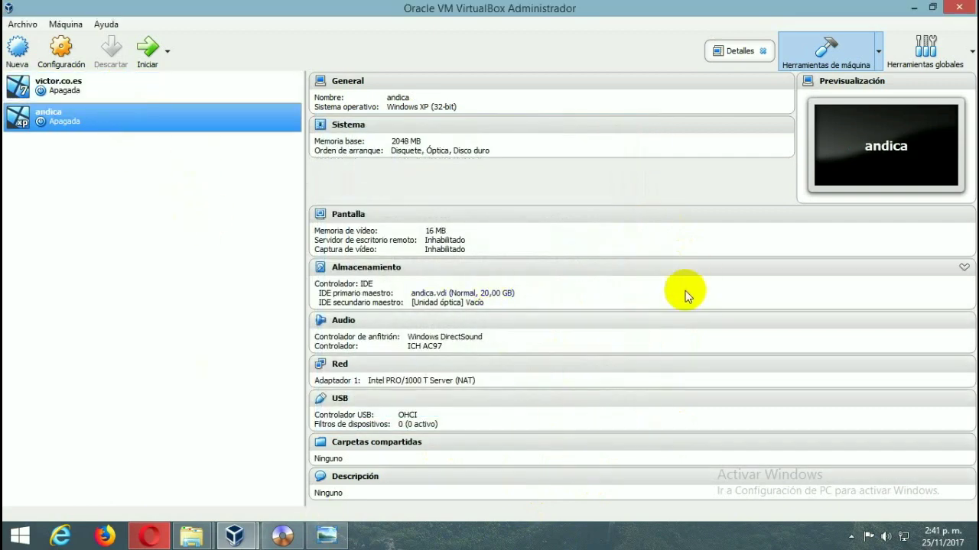
# - Start andica with host drive E: selected as its startup disk
pyautogui.doubleClick(92, 114)
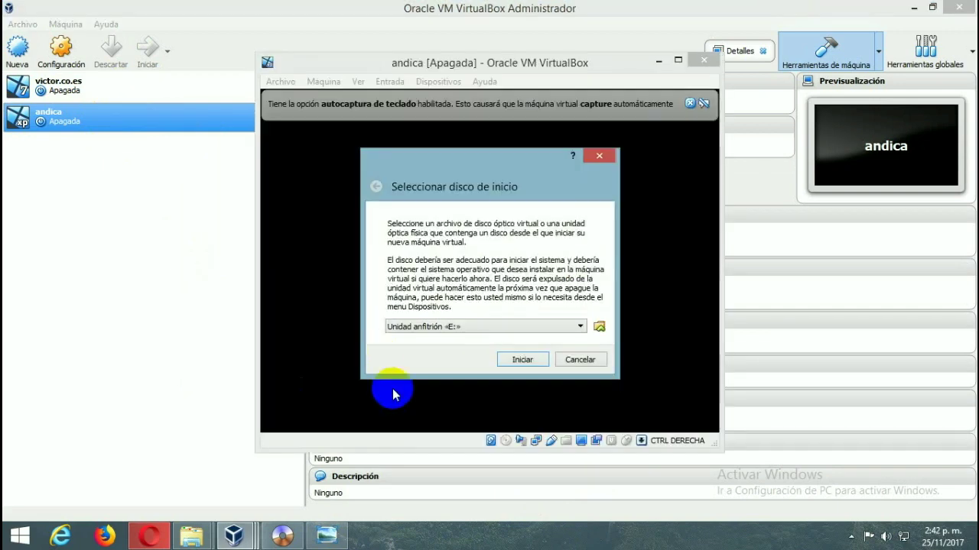
pyautogui.click(541, 332)
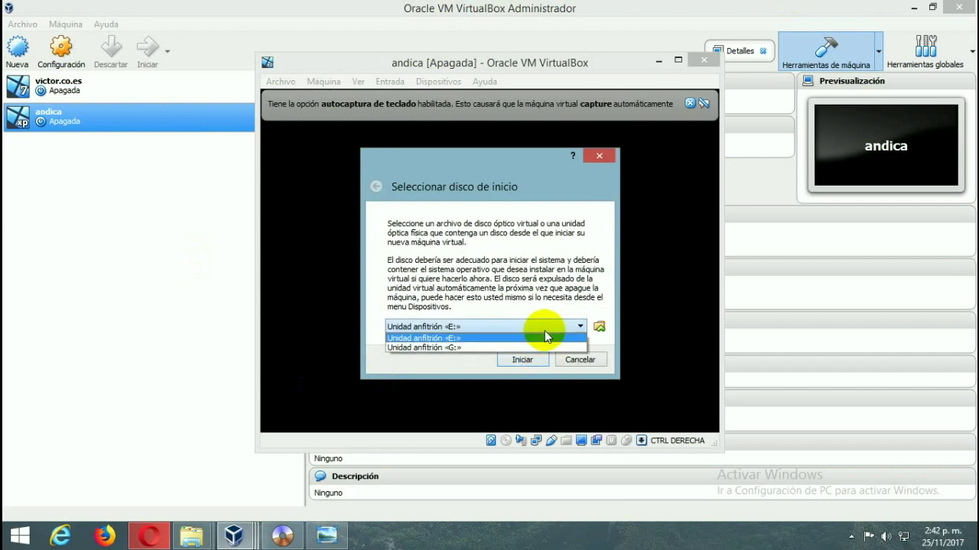
pyautogui.click(544, 335)
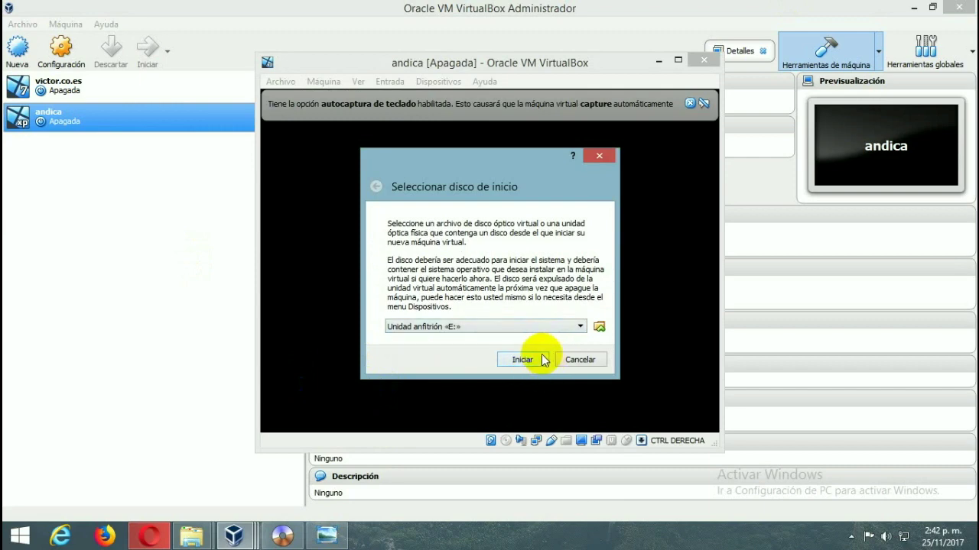
pyautogui.click(542, 360)
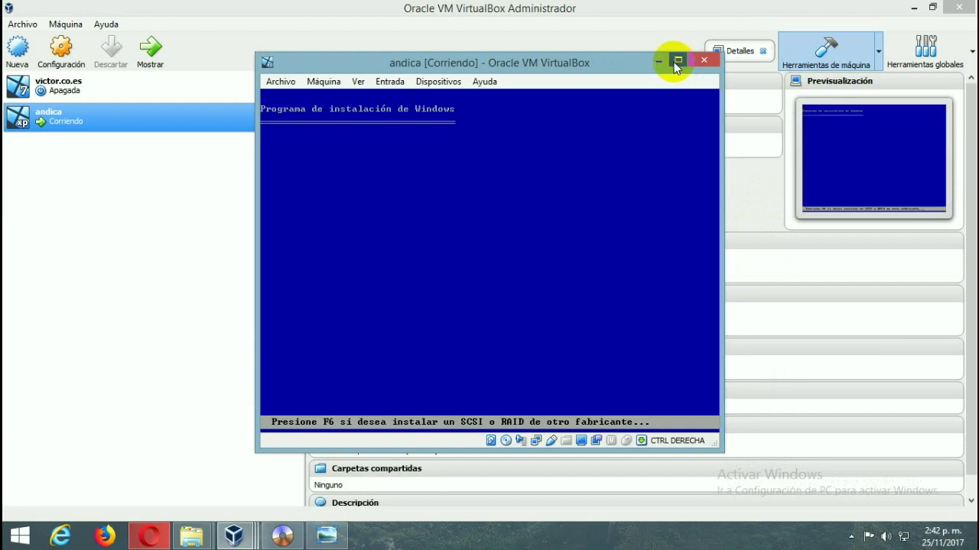
# - Maximize the andica [Corriendo] window and focus its display while Windows XP setup loads
pyautogui.click(677, 62)
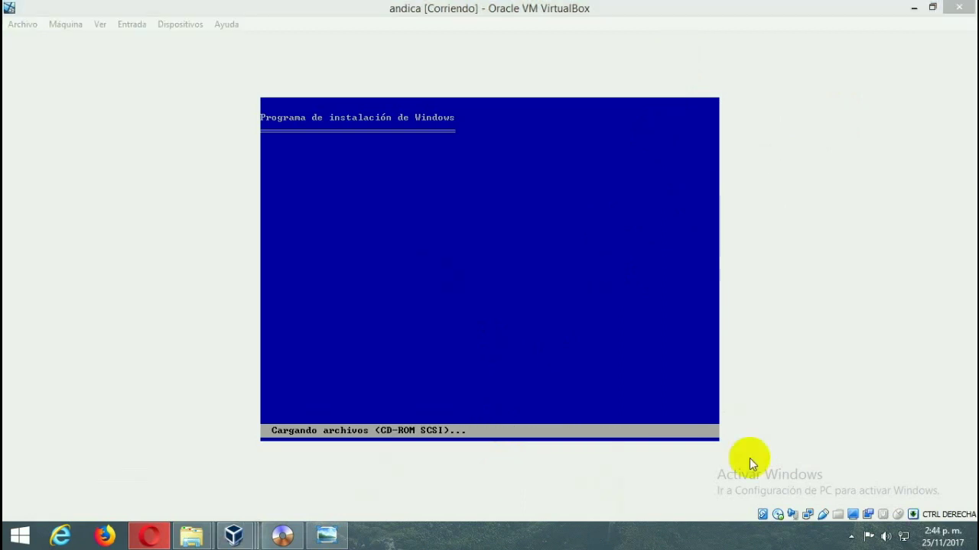
pyautogui.click(701, 396)
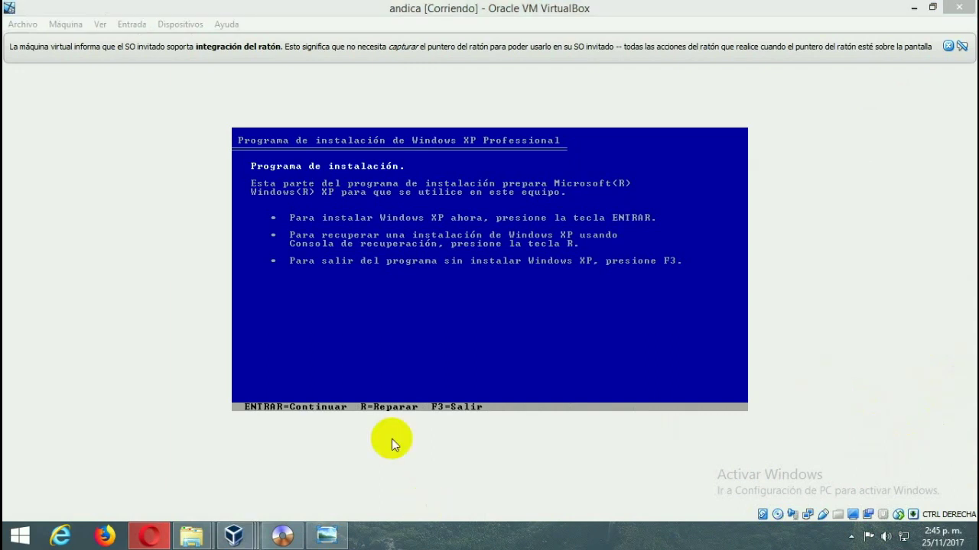
# - Choose to install Windows XP and accept the licence agreement with F8
pyautogui.click(458, 356)
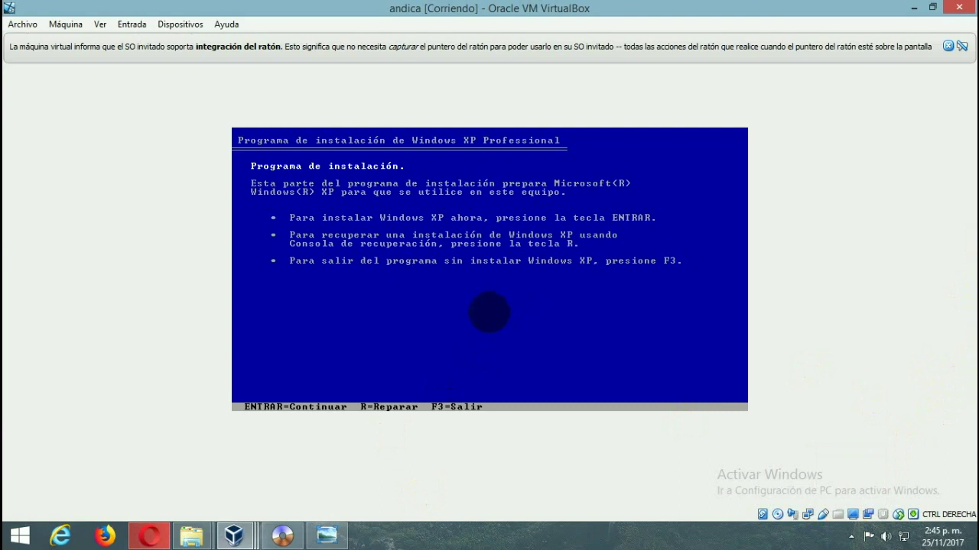
pyautogui.press('Return')
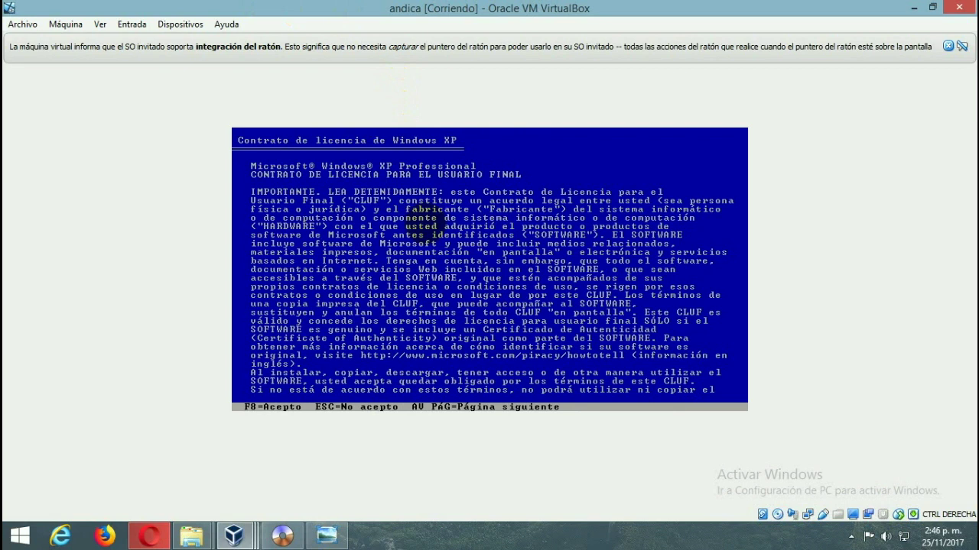
pyautogui.press('F8')
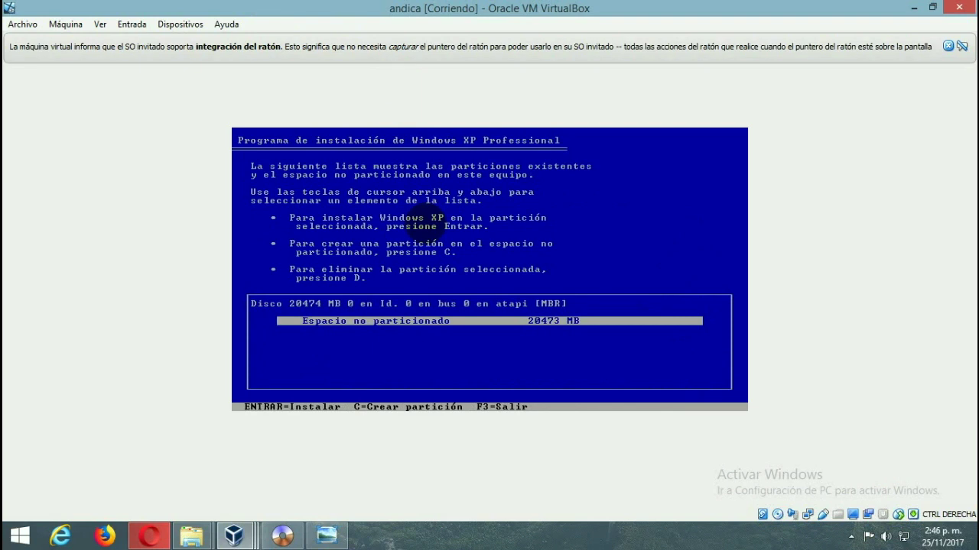
# - Install XP on the unpartitioned space, formatting it with quick NTFS
pyautogui.press('Return')
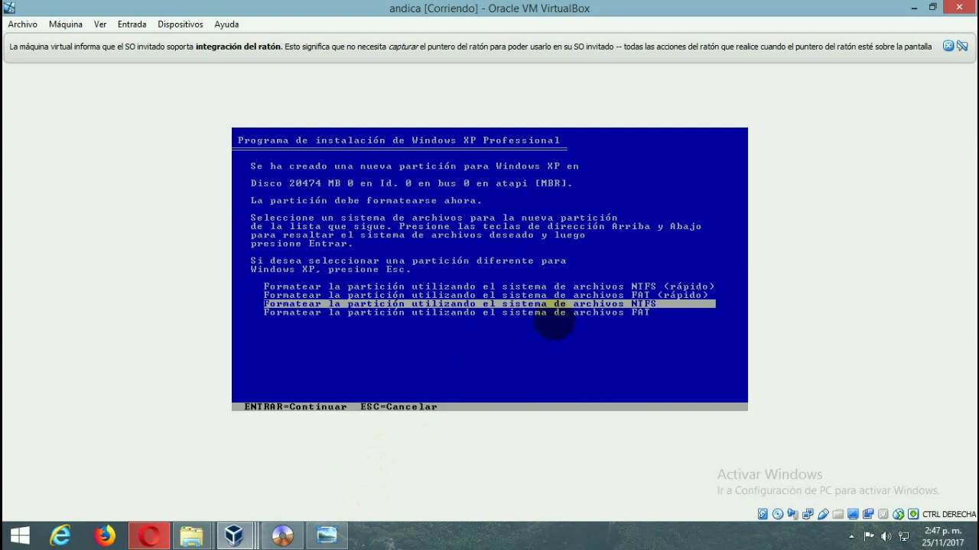
pyautogui.press('Up')
pyautogui.press('Up')
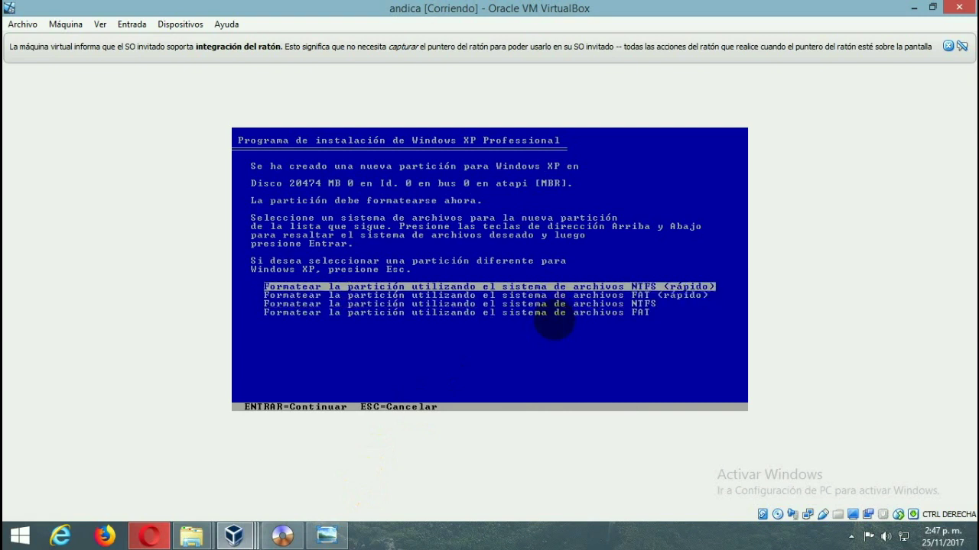
pyautogui.press('Down')
pyautogui.press('Down')
pyautogui.press('Down')
pyautogui.press('Up')
pyautogui.press('Up')
pyautogui.press('Up')
pyautogui.press('Down')
pyautogui.press('Down')
pyautogui.press('Up')
pyautogui.press('Up')
pyautogui.press('Return')
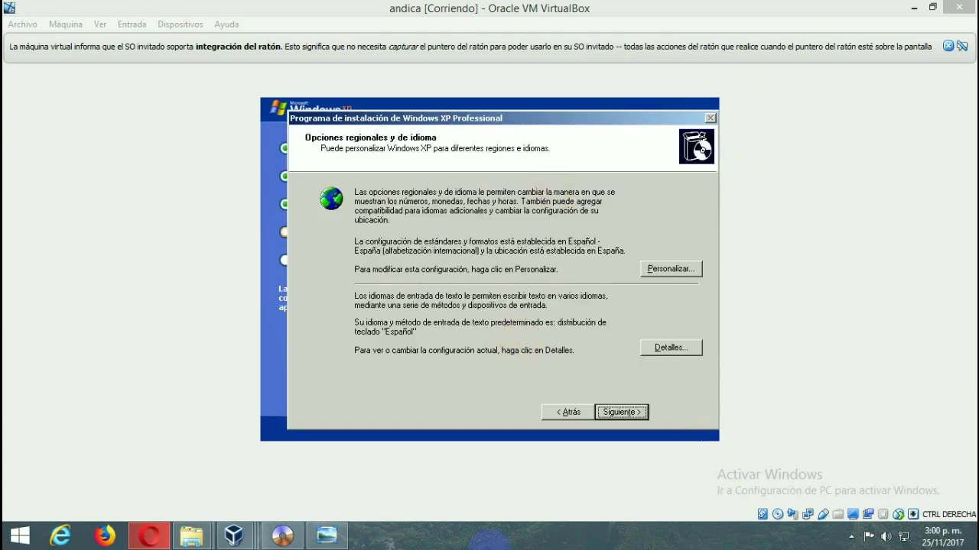
# - Keep the default regional settings, enter the owner name and continue to the product key page
pyautogui.click(622, 412)
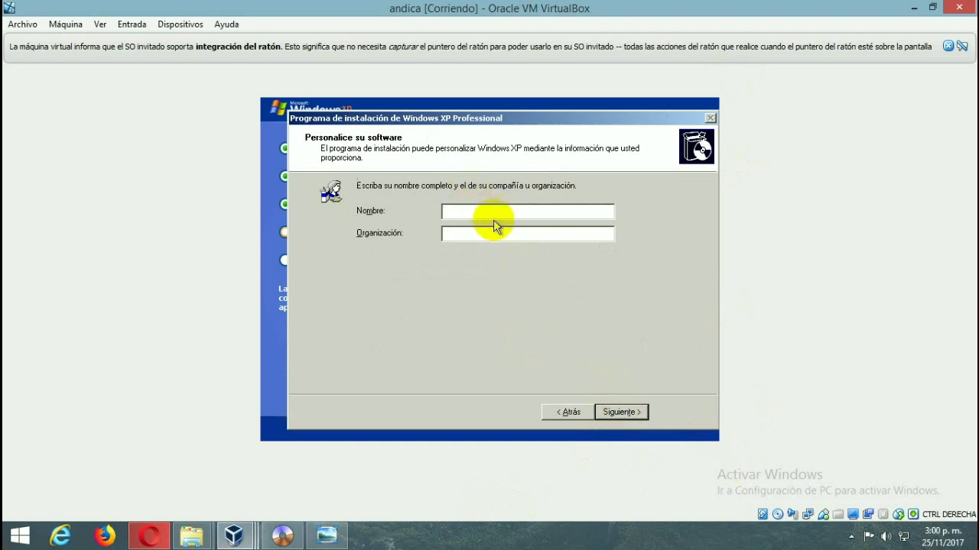
pyautogui.write('andica1')
pyautogui.click(533, 236)
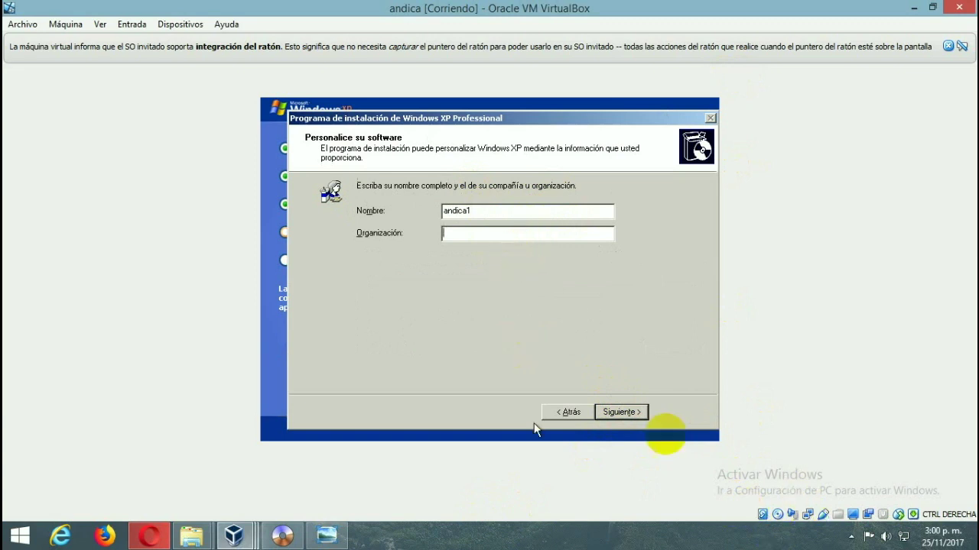
pyautogui.click(621, 412)
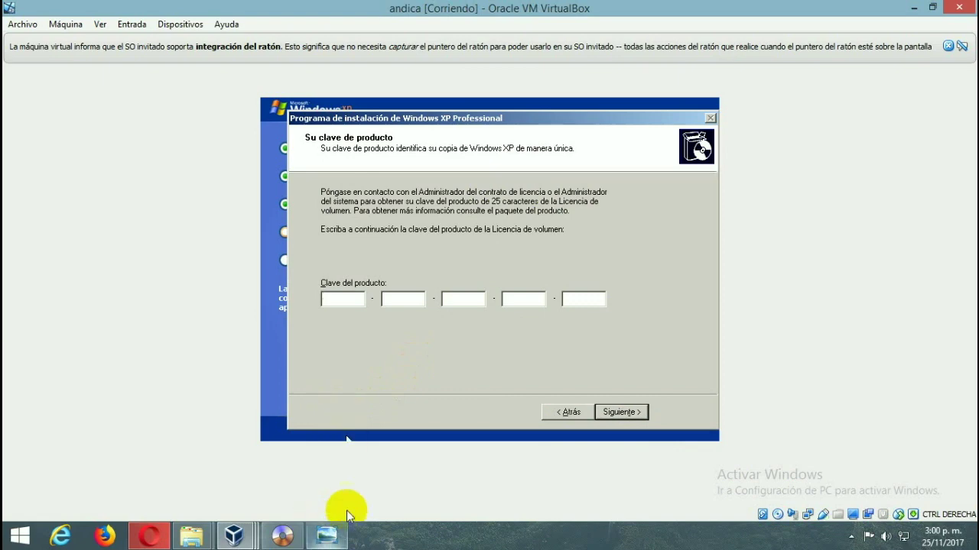
# - Copy the first product key block from the serial notes, then return to the andica VM's first key box
pyautogui.click(851, 537)
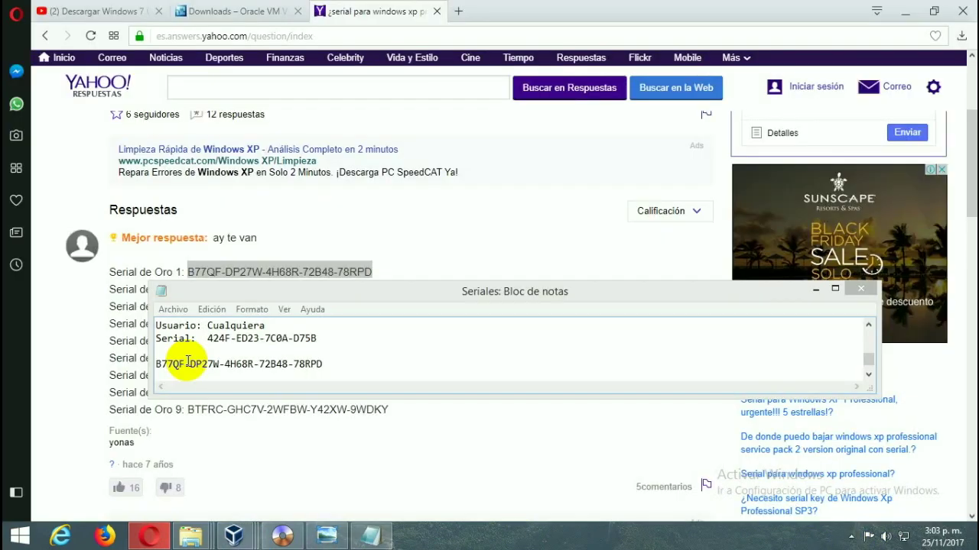
pyautogui.doubleClick(172, 362)
pyautogui.rightClick(165, 368)
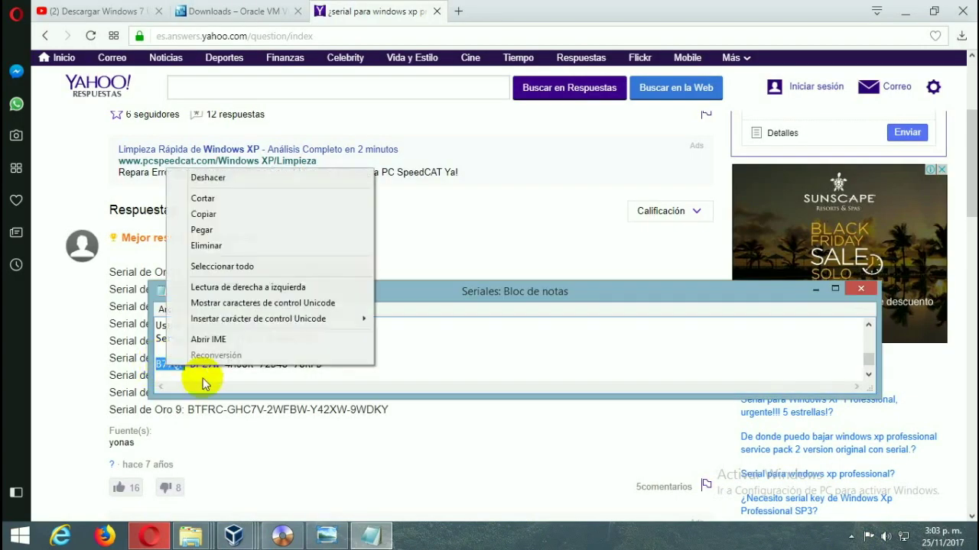
pyautogui.click(203, 212)
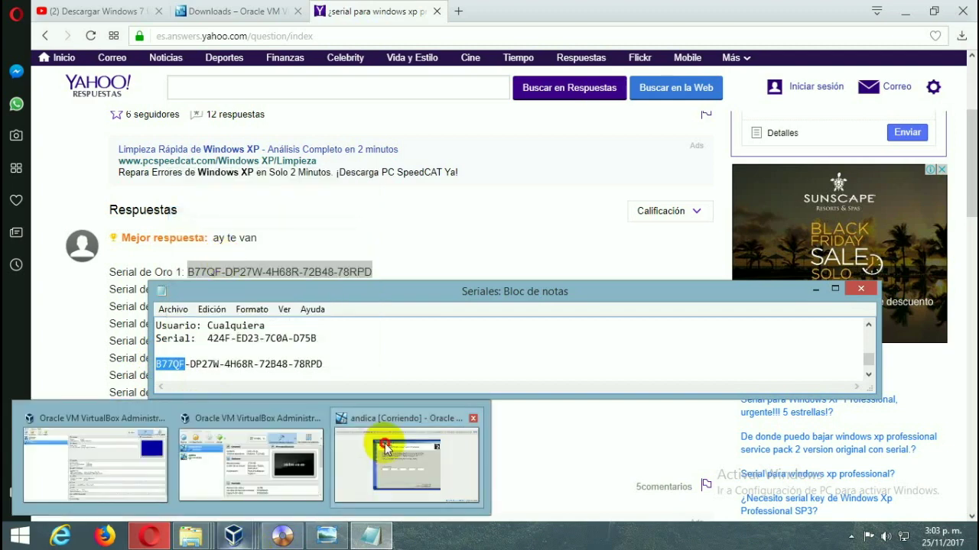
pyautogui.click(372, 450)
pyautogui.rightClick(359, 297)
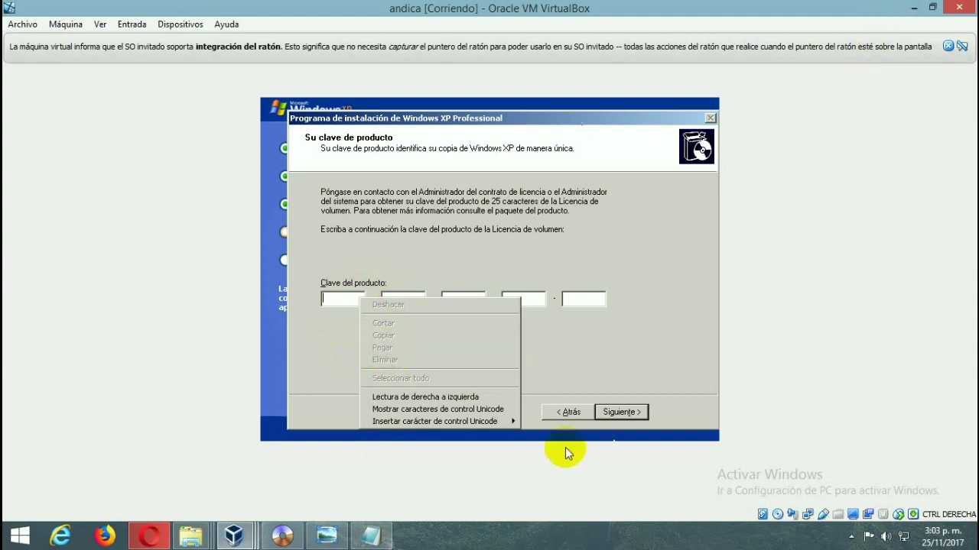
# - Move the serial notes to the top, copy the first key block again, and focus the first product key box
pyautogui.click(370, 535)
pyautogui.moveTo(404, 294); pyautogui.dragTo(478, 32)
pyautogui.rightClick(338, 86)
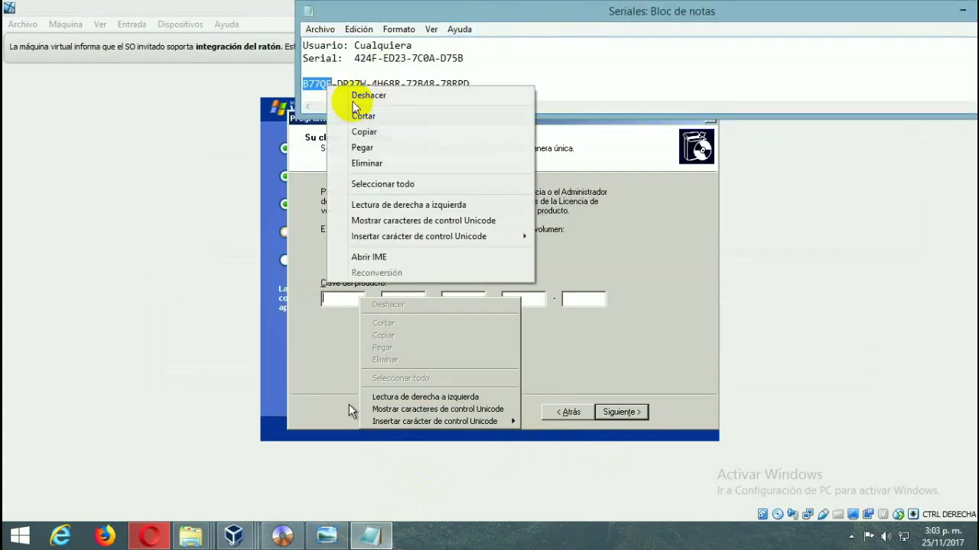
pyautogui.click(360, 128)
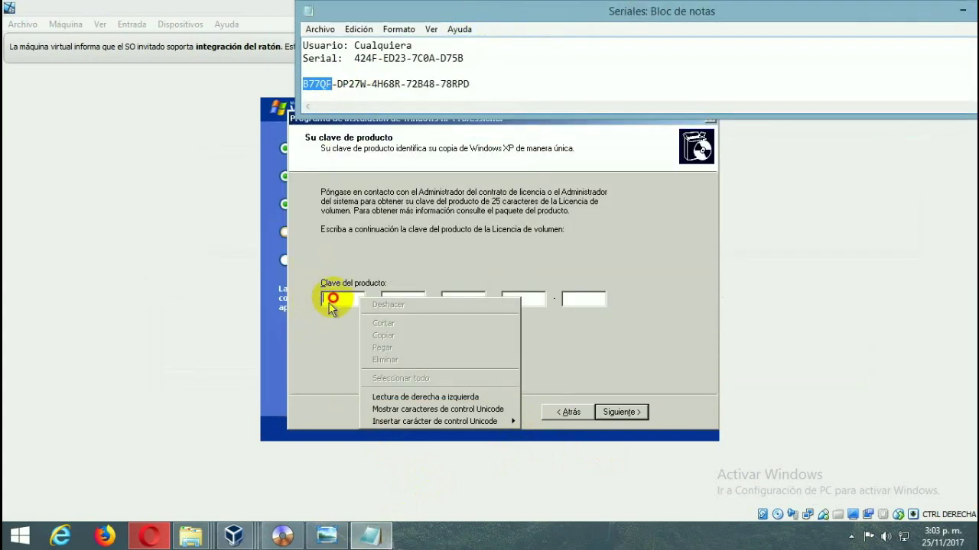
pyautogui.click(328, 298)
pyautogui.rightClick(335, 299)
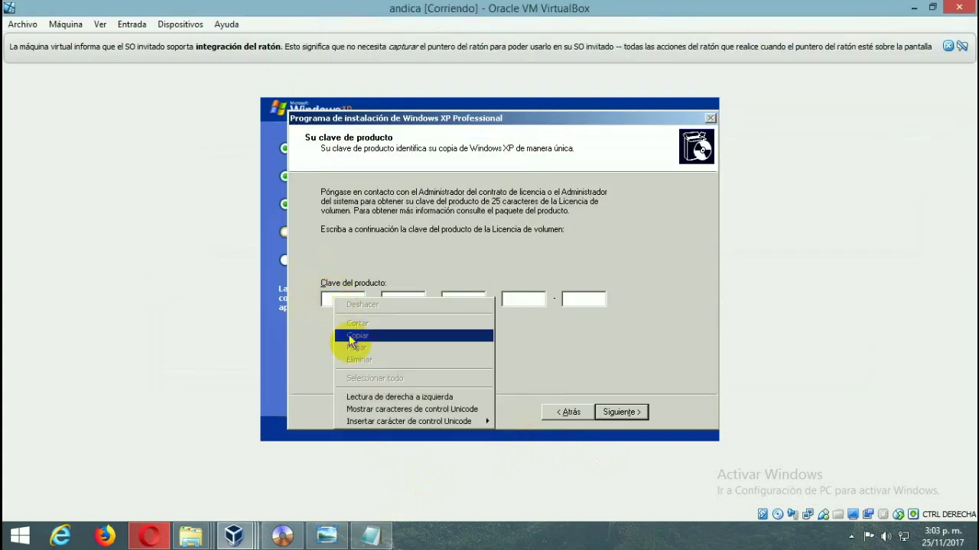
pyautogui.click(327, 298)
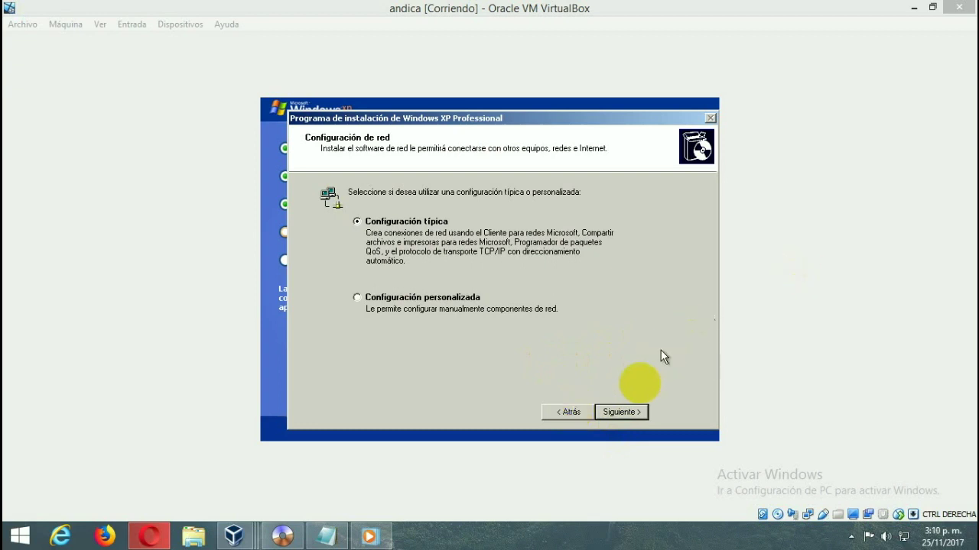
# - Keep Typical network settings and the default workgroup so XP setup completes
pyautogui.click(611, 412)
pyautogui.click(616, 412)
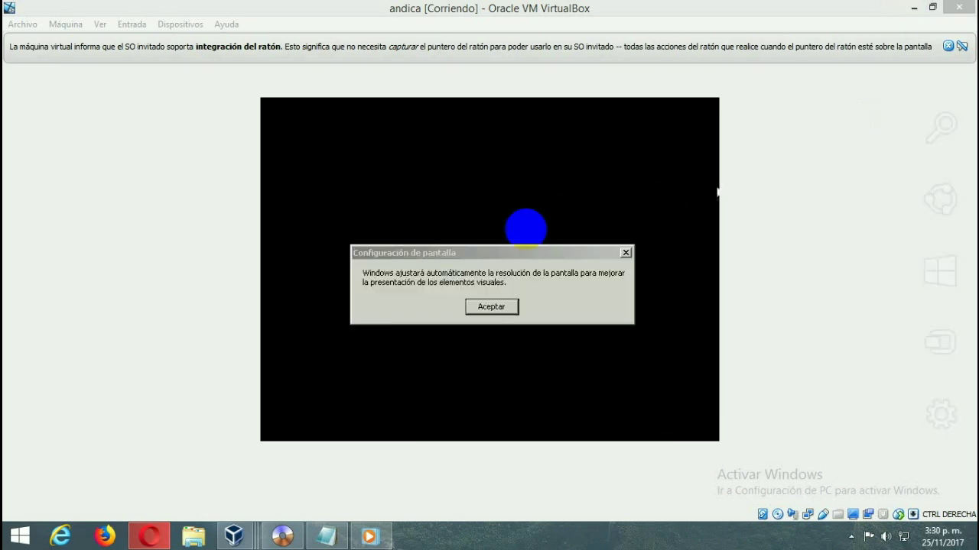
# - Accept the automatic display adjustment and keep the new screen resolution
pyautogui.click(472, 306)
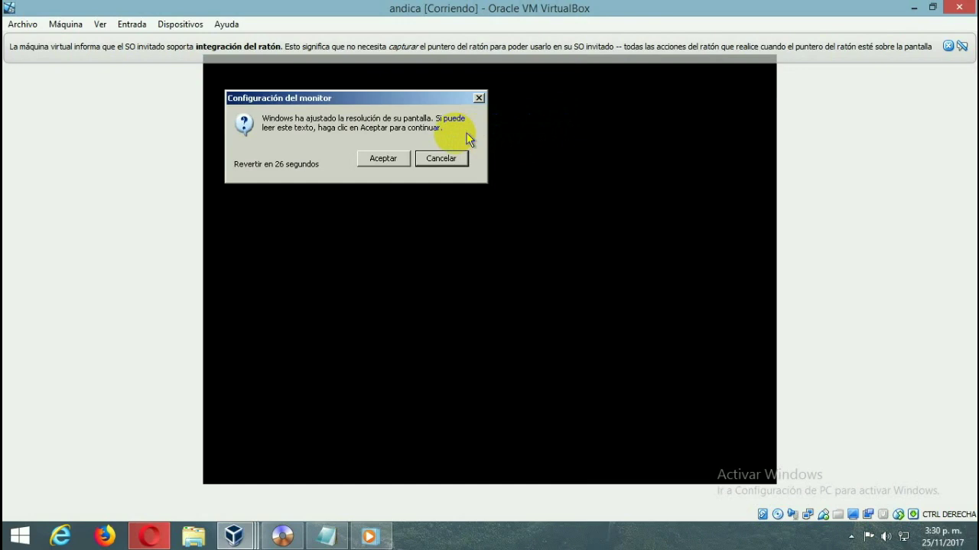
pyautogui.click(399, 158)
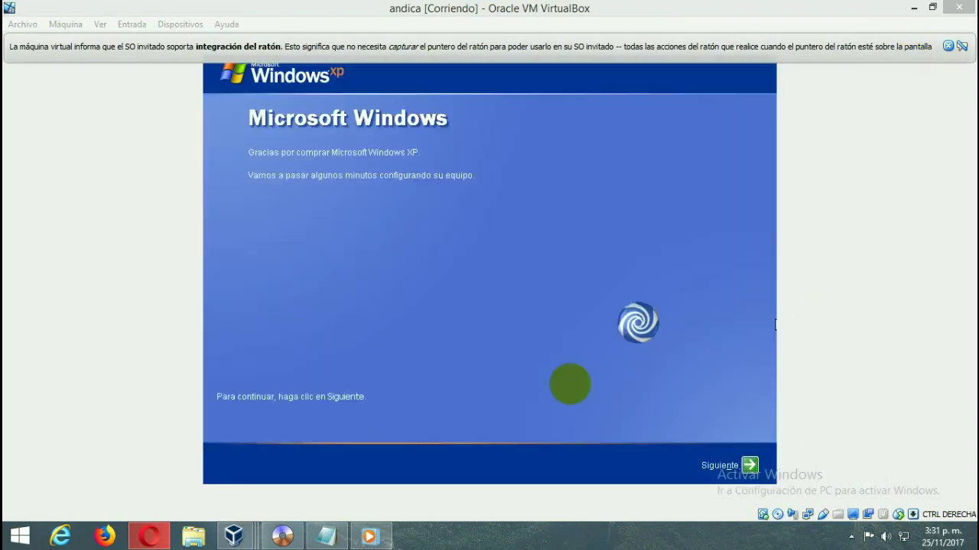
# - Pass the XP welcome page and choose 'No en este momento' for automatic updates
pyautogui.click(745, 463)
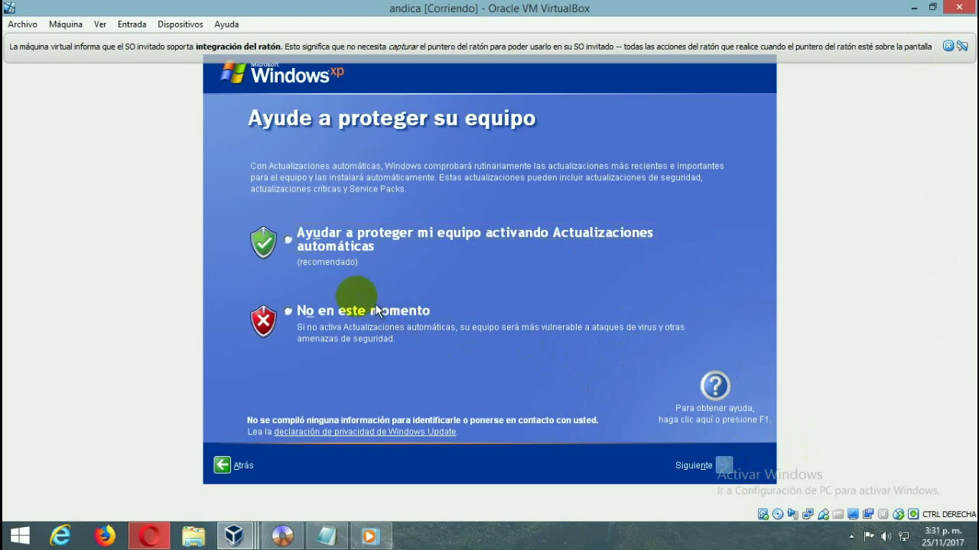
pyautogui.click(312, 314)
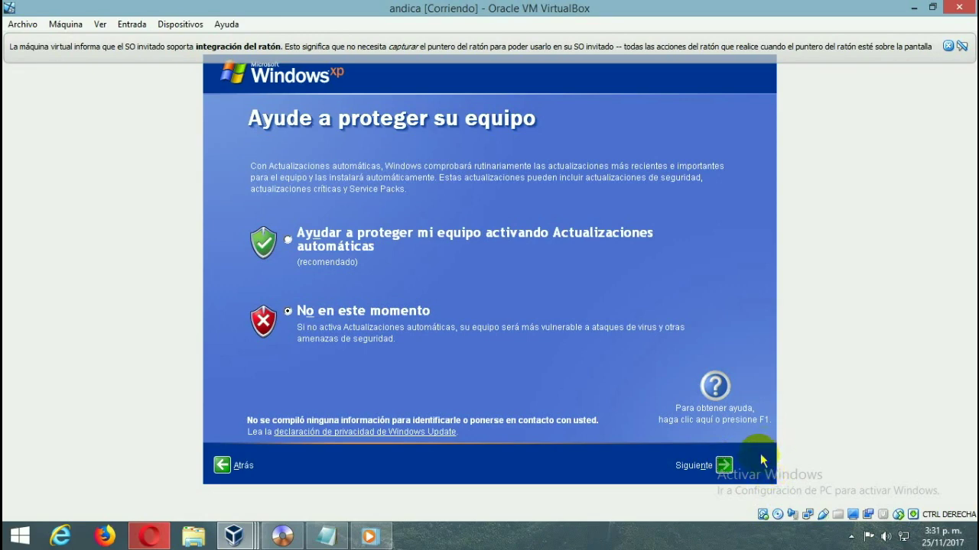
pyautogui.click(720, 468)
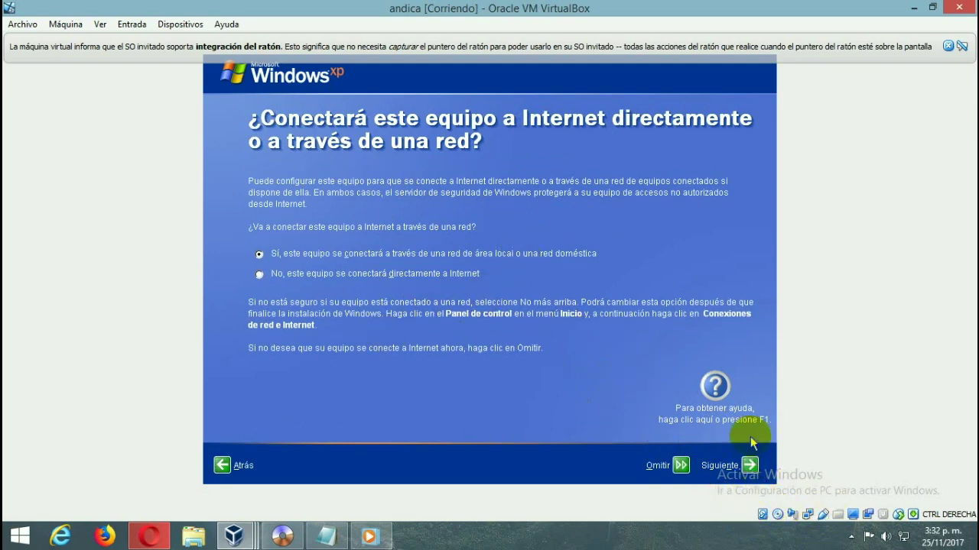
# - Keep the network connection choice and choose 'No, quizá en otro momento' for Microsoft registration
pyautogui.click(749, 465)
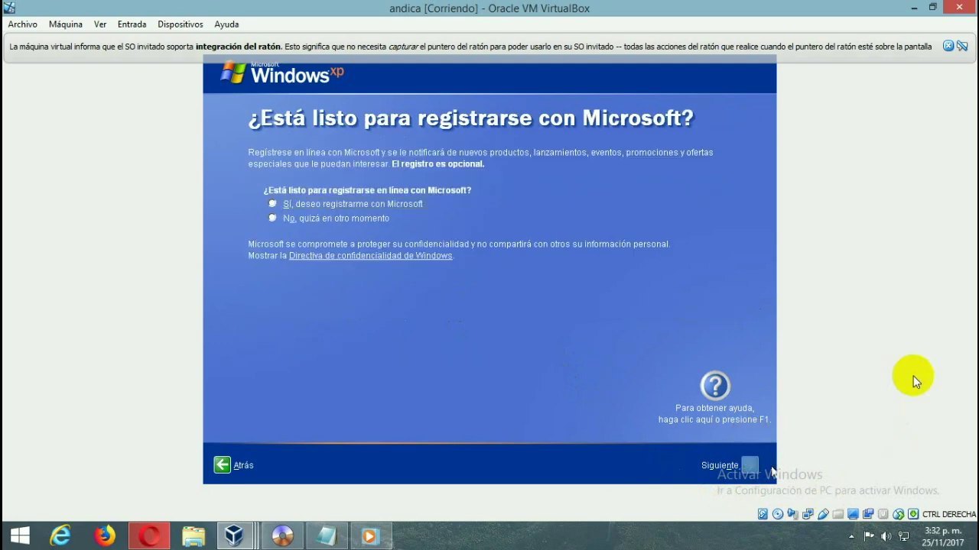
pyautogui.click(348, 219)
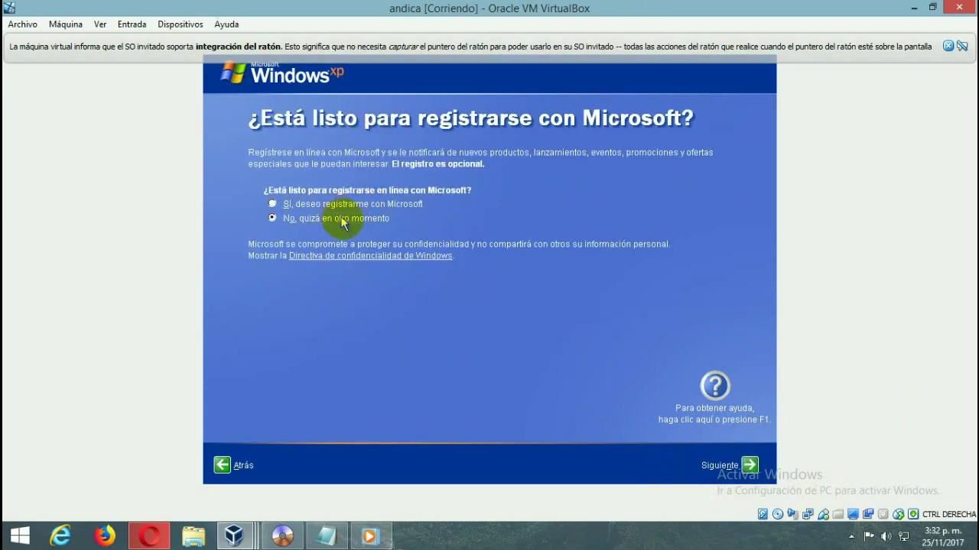
pyautogui.click(743, 475)
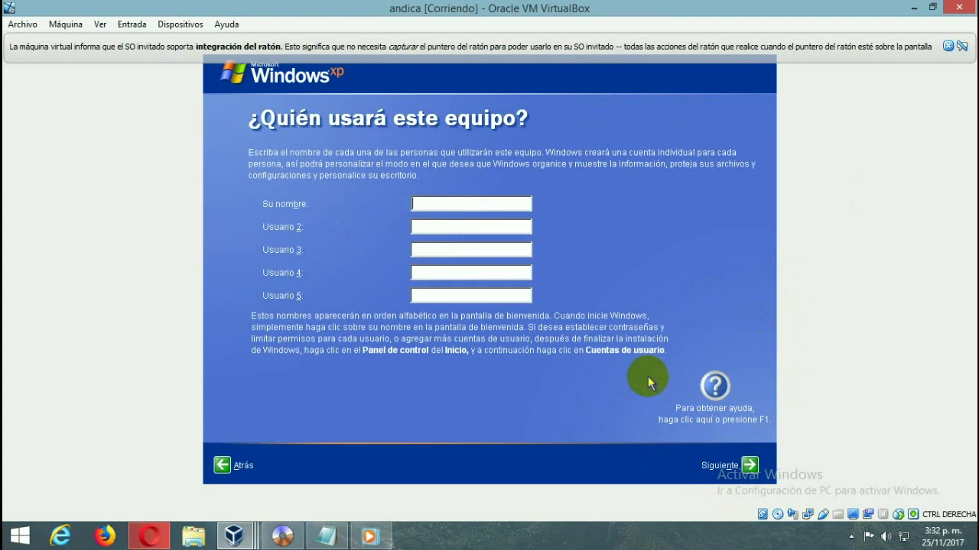
# - Enter the user account name in Su nombre and confirm it
pyautogui.write('ctor')
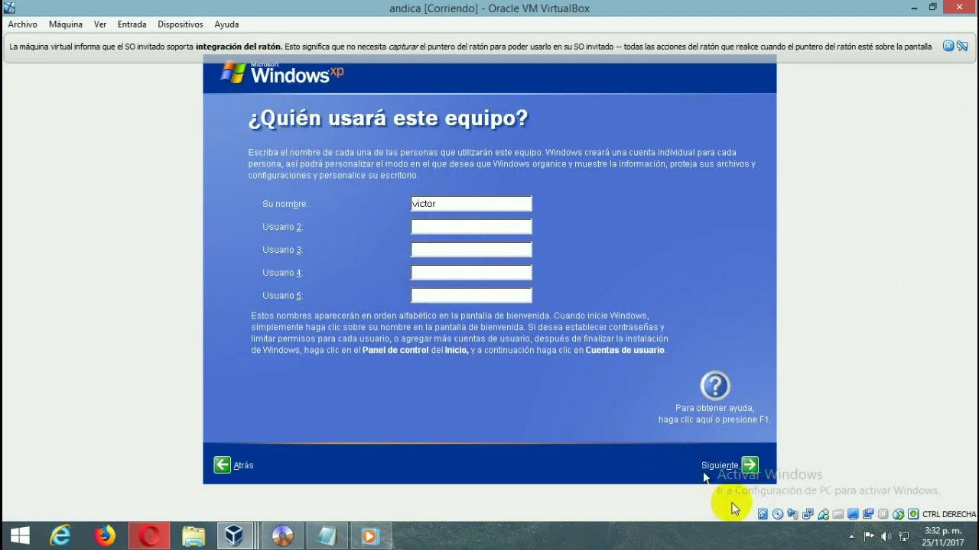
pyautogui.click(751, 468)
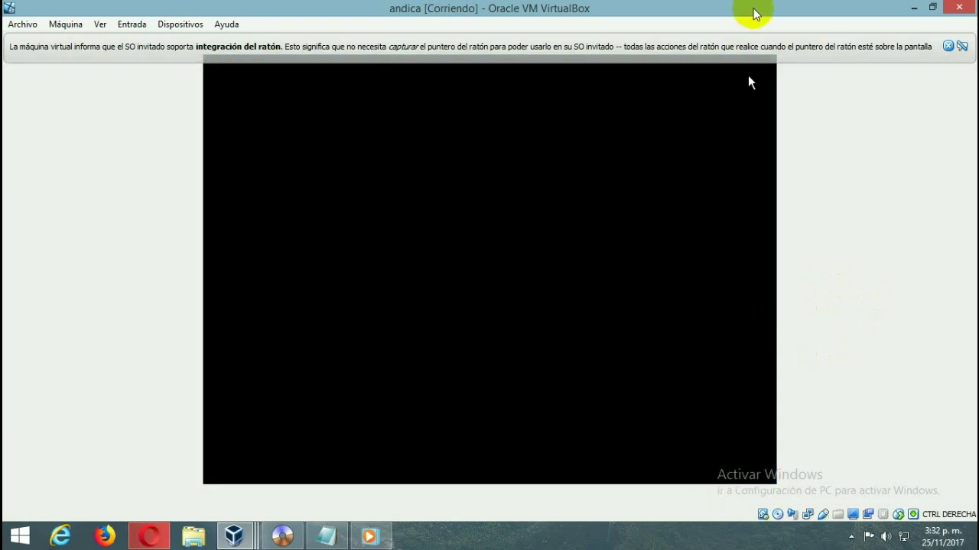
# - Close the mouse-integration notification bar and wait for the XP desktop to load
pyautogui.click(947, 46)
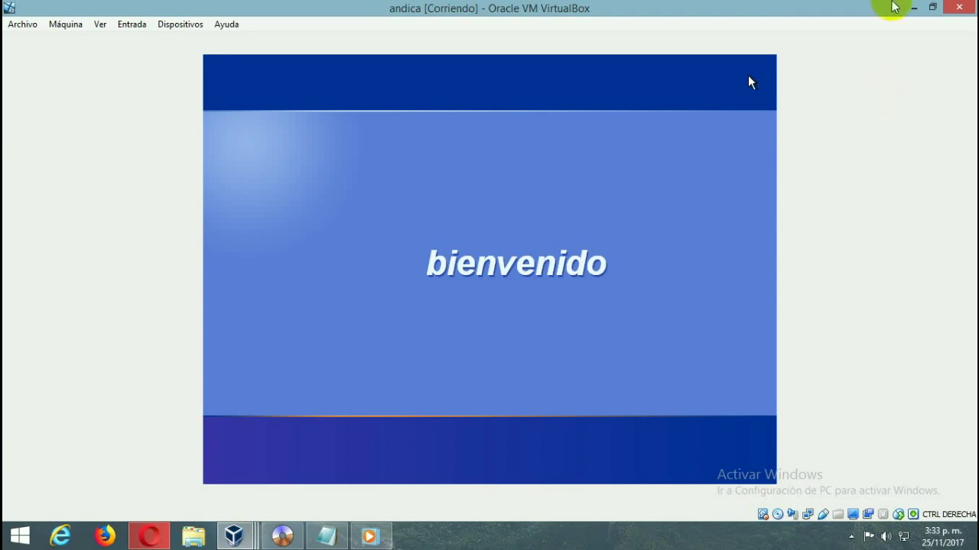
pyautogui.click(851, 536)
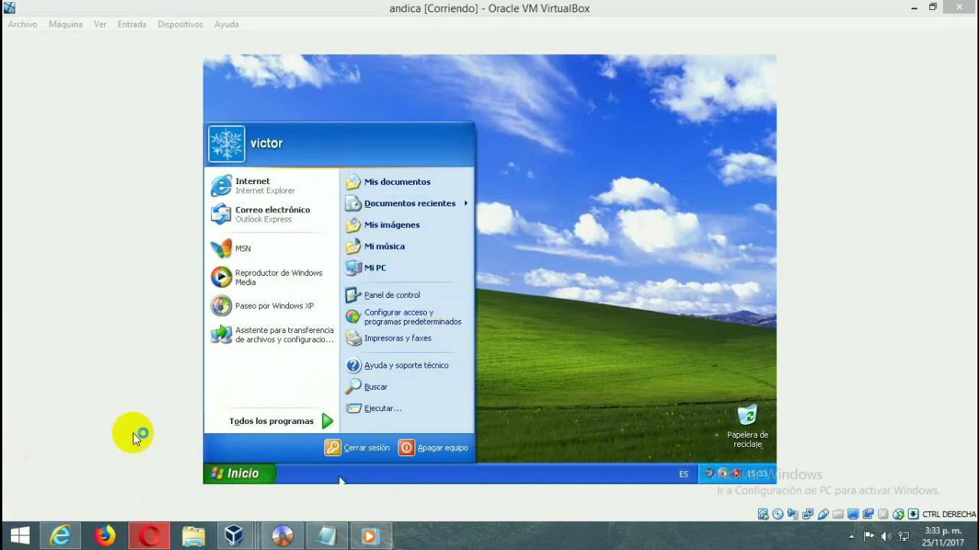
# - Launch Internet Explorer from the XP Start menu and browse to 'google'
pyautogui.click(243, 474)
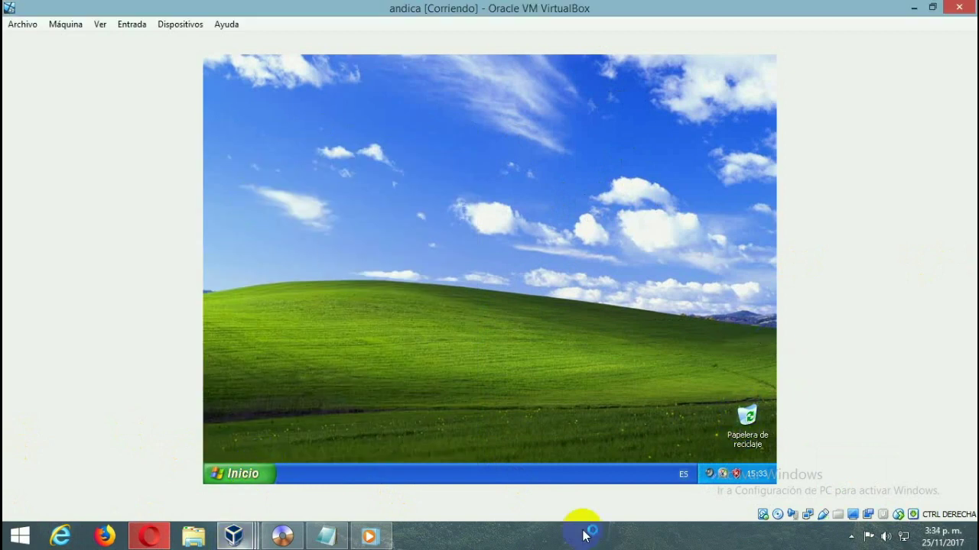
pyautogui.click(255, 473)
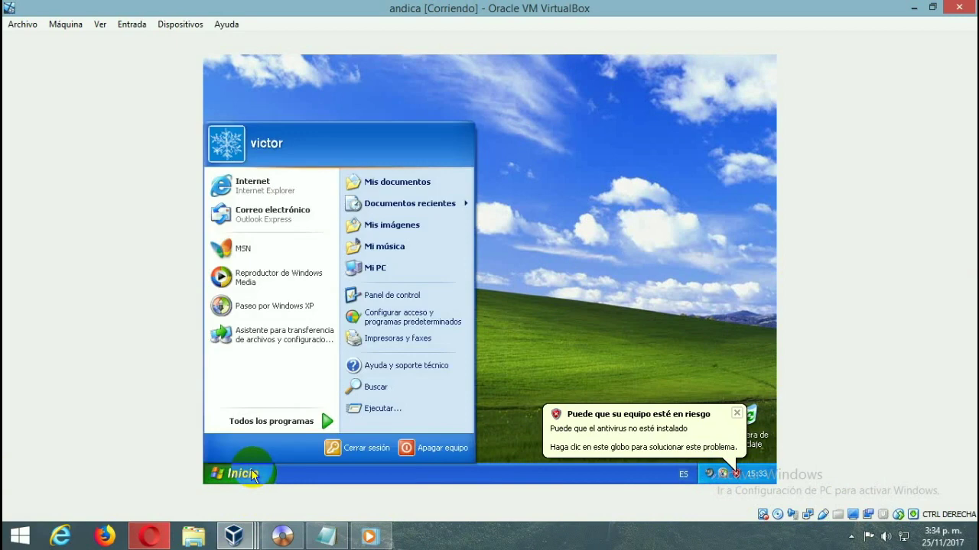
pyautogui.click(304, 188)
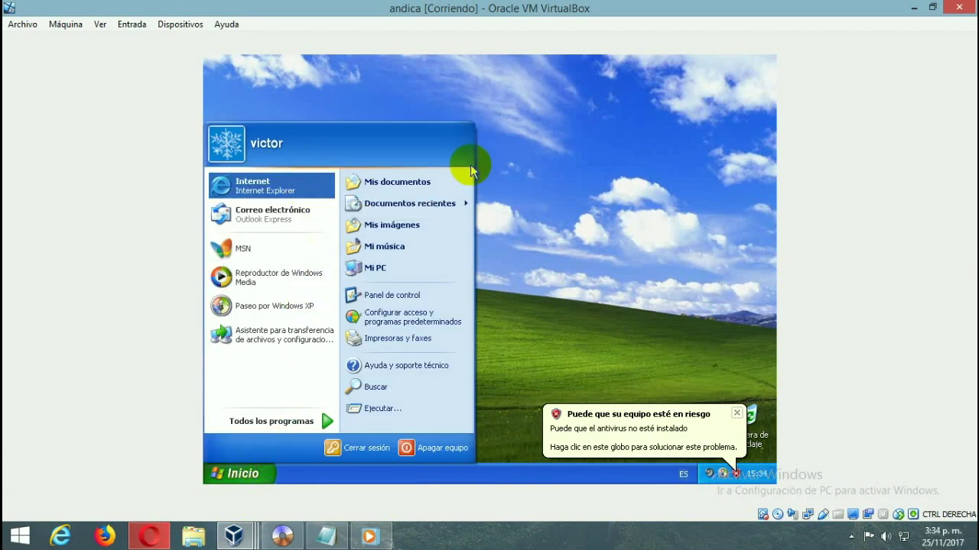
pyautogui.click(469, 164)
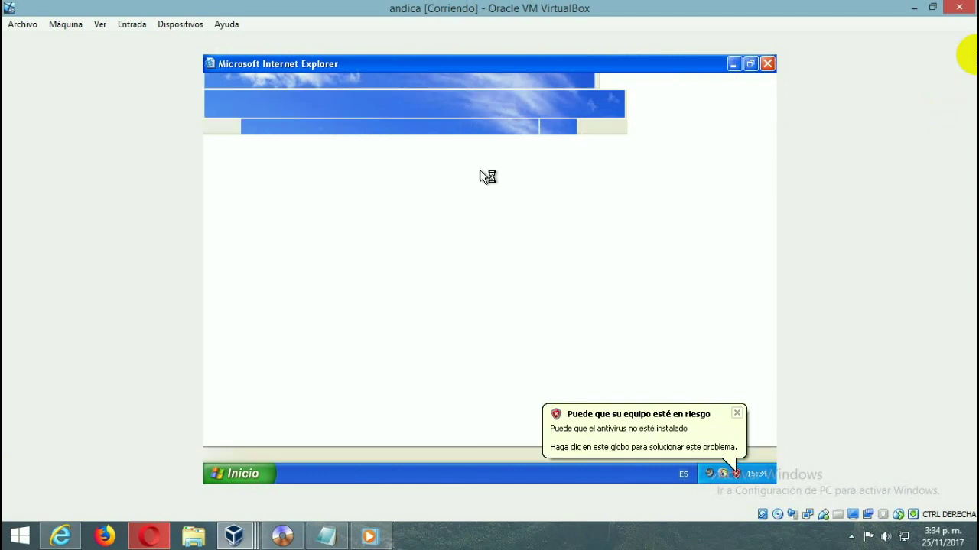
pyautogui.click(477, 135)
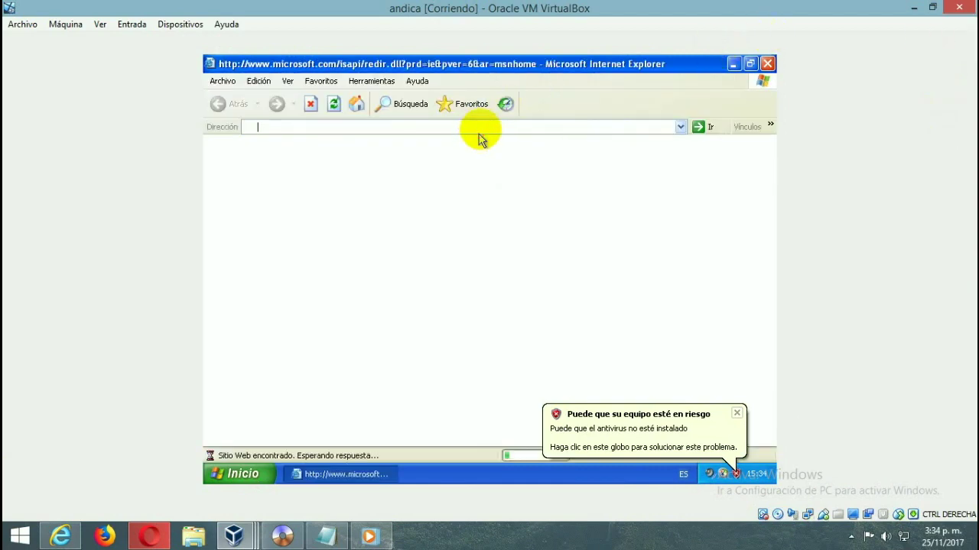
pyautogui.write('google')
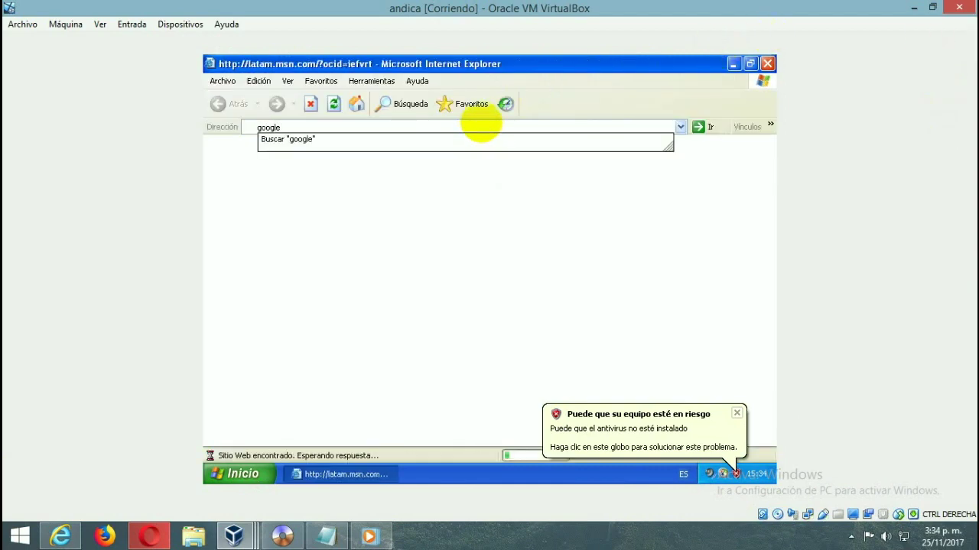
pyautogui.press('Return')
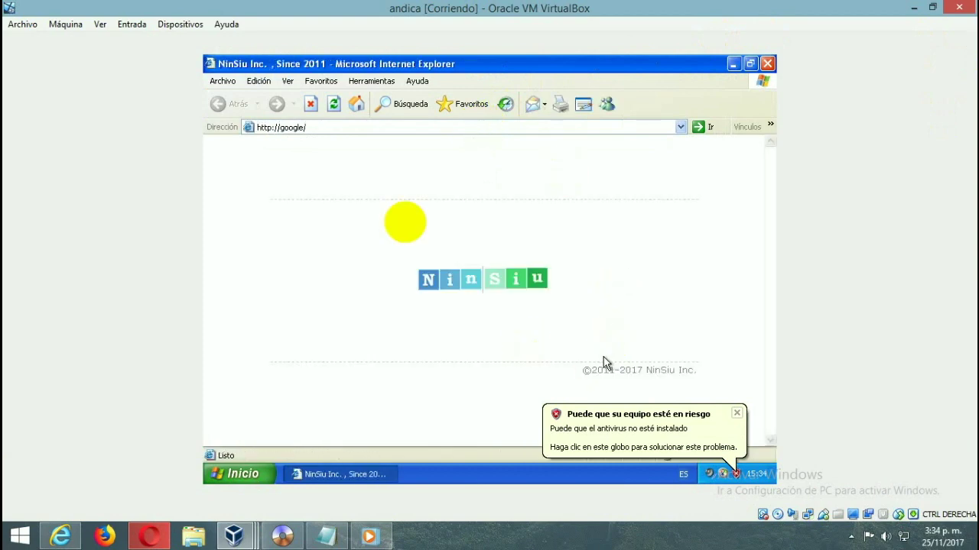
# - Dismiss the antivirus risk warning on the NinSiu page and close Internet Explorer
pyautogui.click(367, 127)
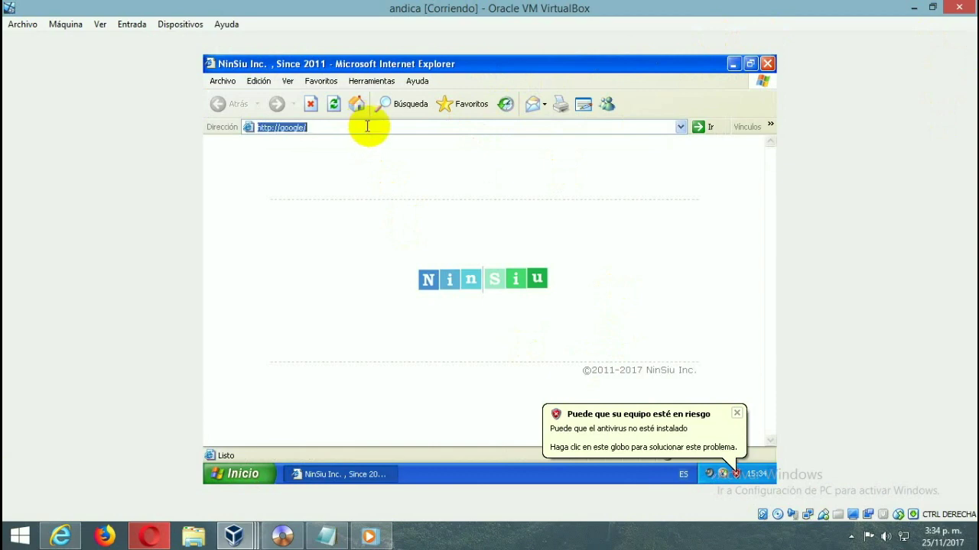
pyautogui.click(364, 136)
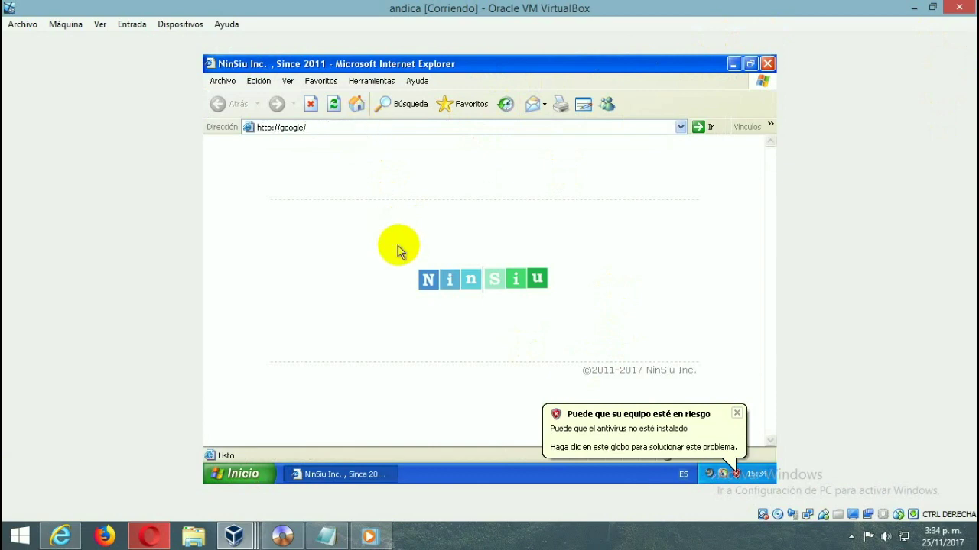
pyautogui.click(372, 126)
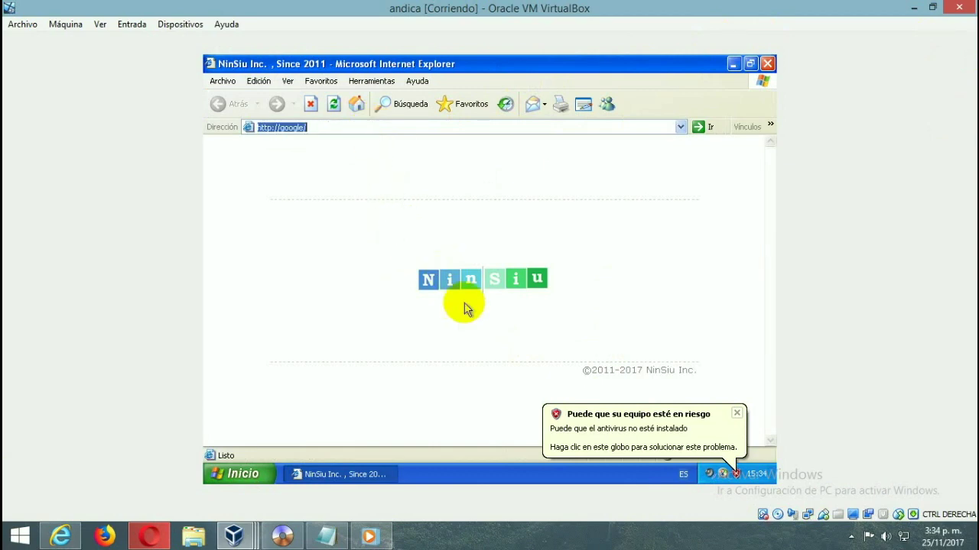
pyautogui.click(539, 321)
pyautogui.click(739, 412)
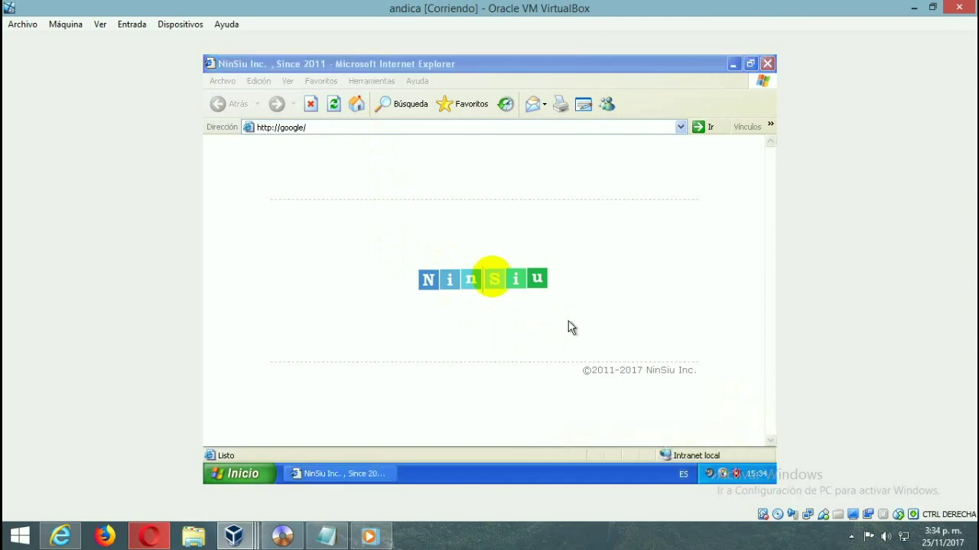
pyautogui.click(357, 128)
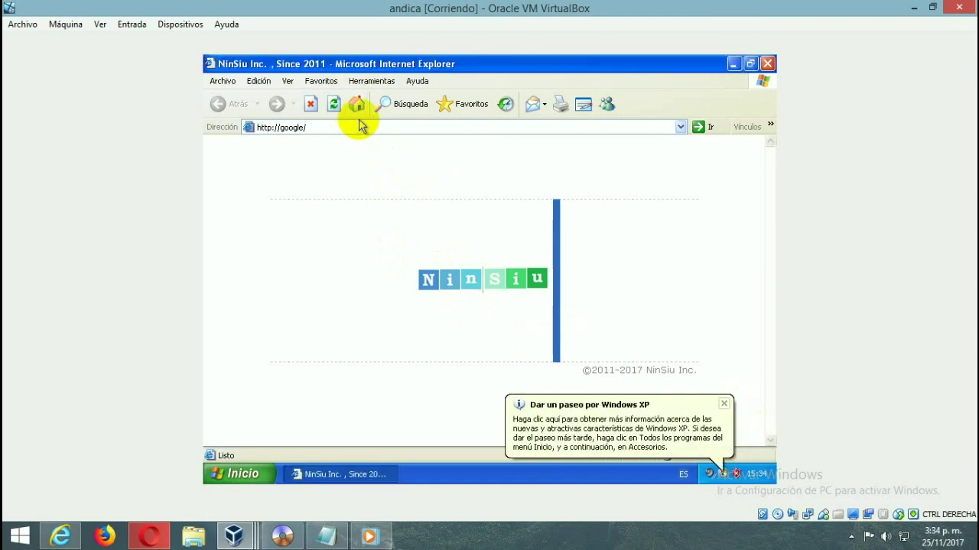
pyautogui.click(357, 130)
pyautogui.click(767, 61)
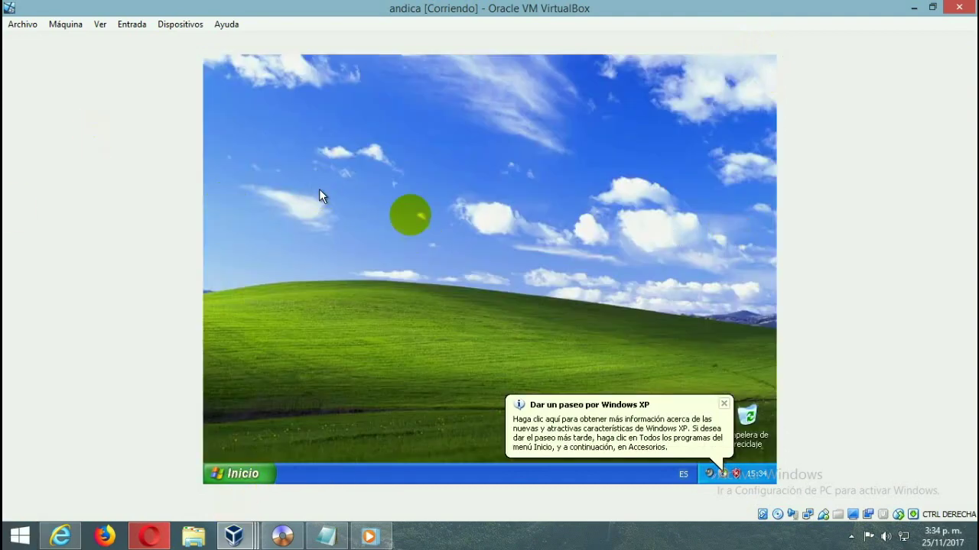
# - Clear the desktop selection and dismiss the Windows XP tour notification
pyautogui.moveTo(542, 212); pyautogui.dragTo(785, 385)
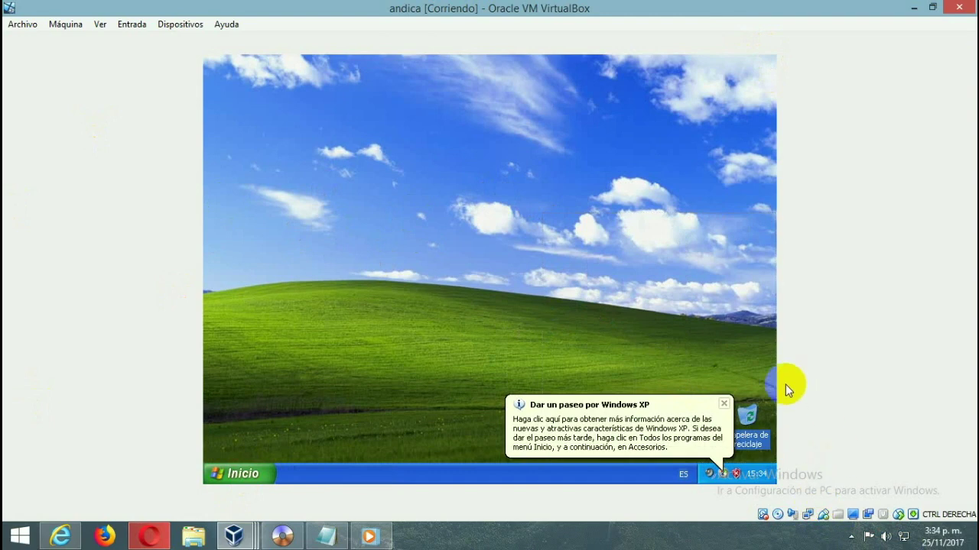
pyautogui.click(716, 325)
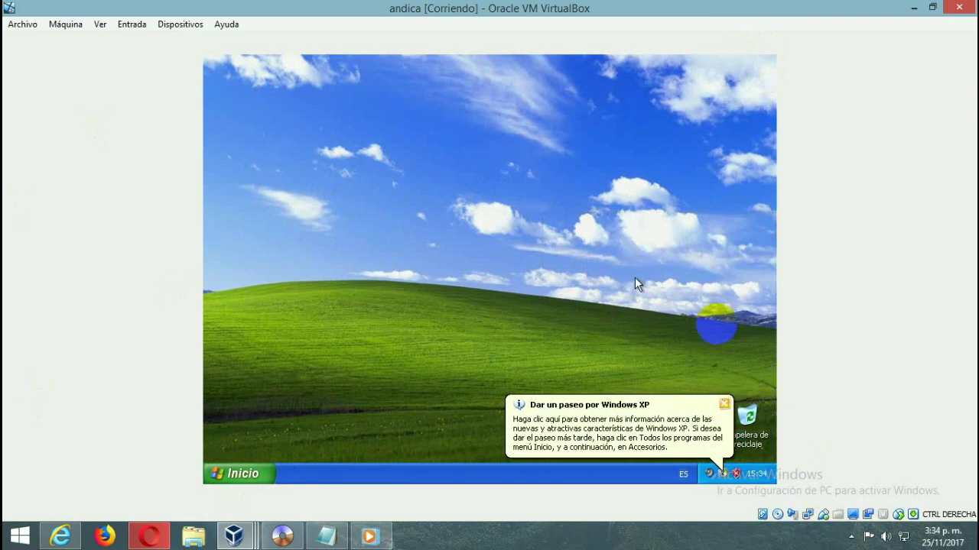
pyautogui.click(724, 403)
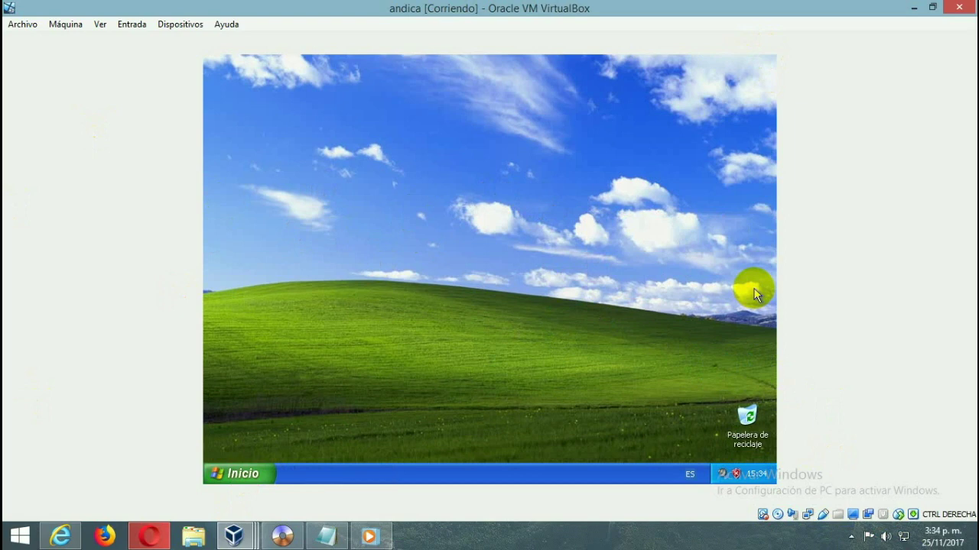
# - Close the andica VM window and confirm 'Apagar la máquina' to power it off
pyautogui.click(24, 23)
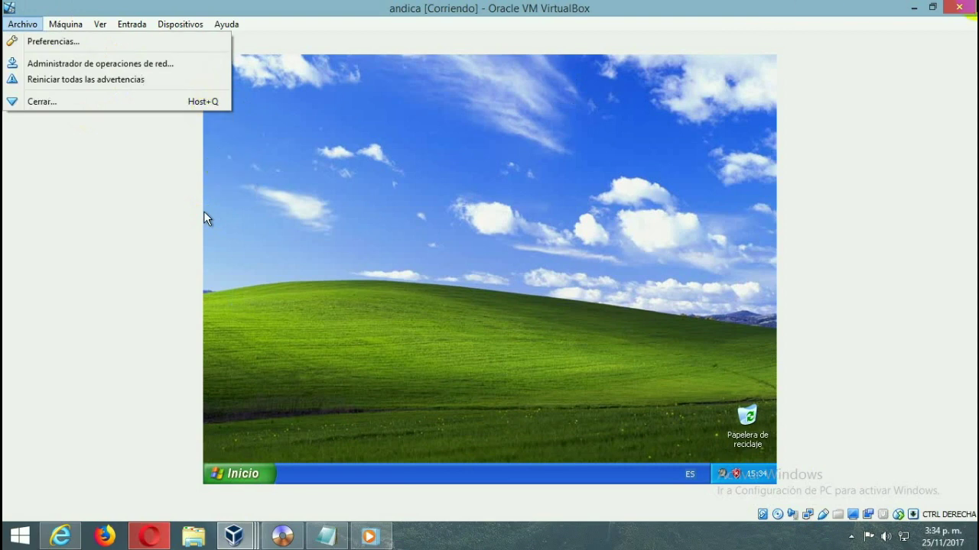
pyautogui.click(967, 10)
pyautogui.click(966, 14)
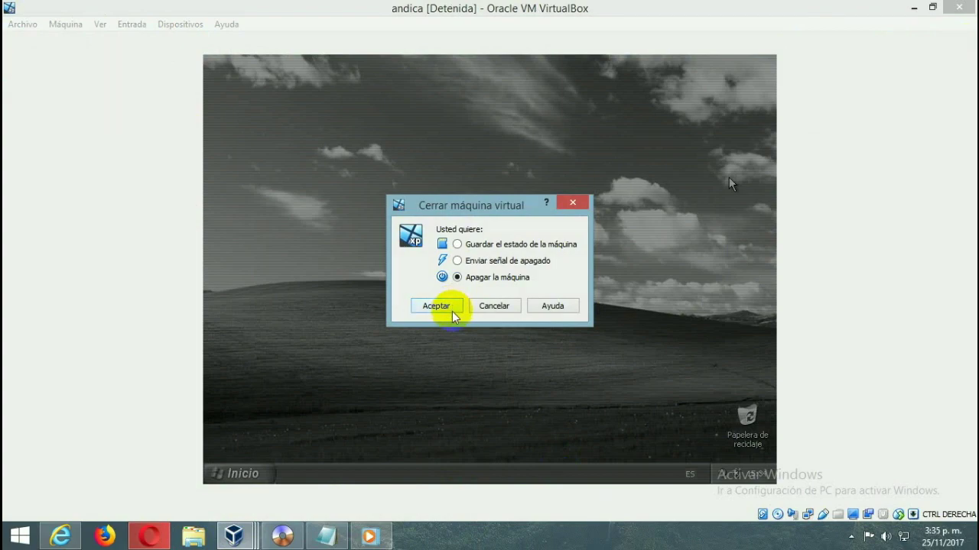
pyautogui.click(451, 312)
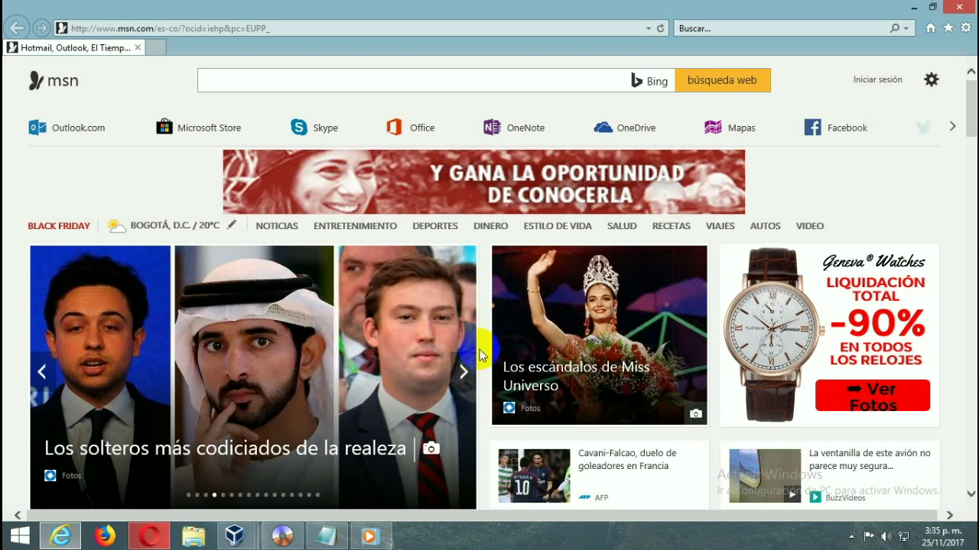
# - Bring the VirtualBox Manager to the front and select the victor.co.es Windows 7 VM
pyautogui.click(235, 536)
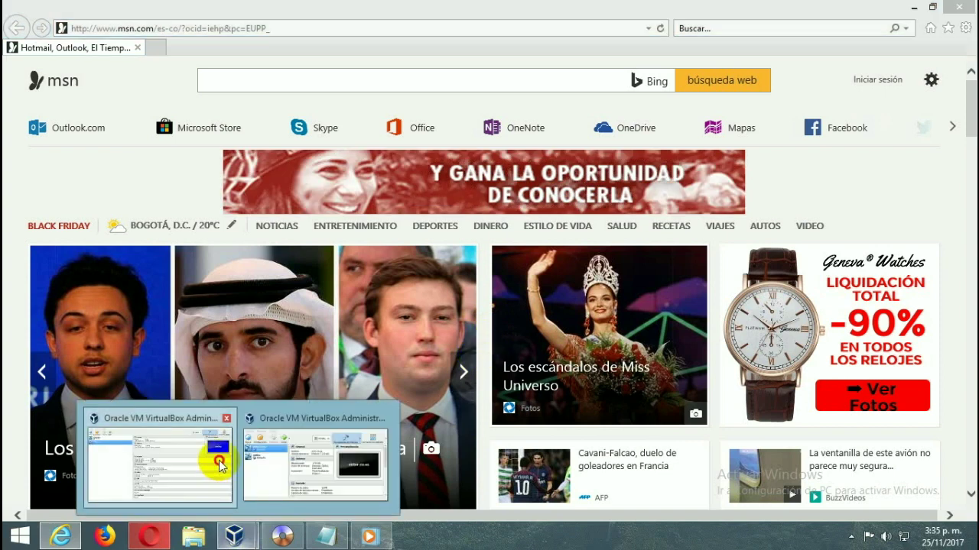
pyautogui.click(219, 465)
pyautogui.click(174, 91)
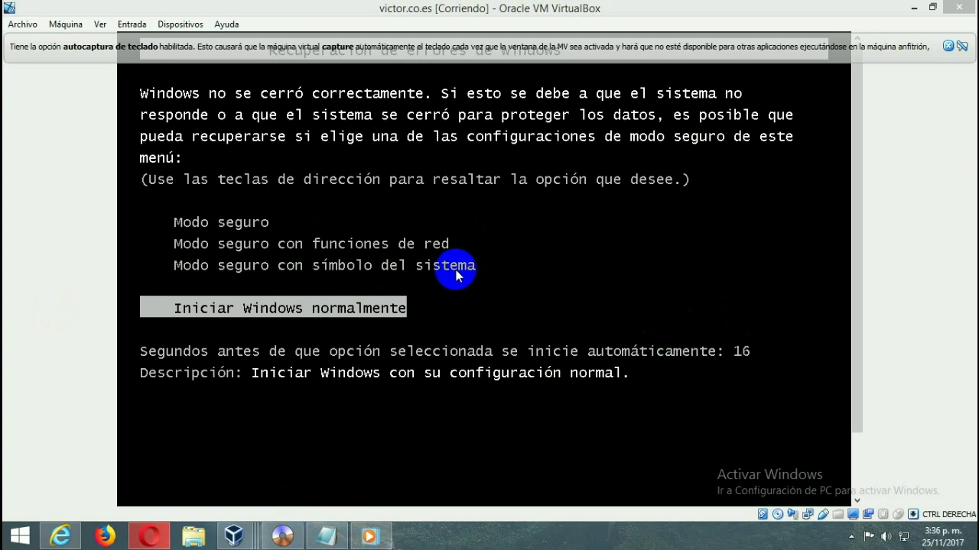
# - Dismiss the keyboard and mouse capture notices and choose 'Iniciar Windows normalmente' in the guest
pyautogui.click(948, 46)
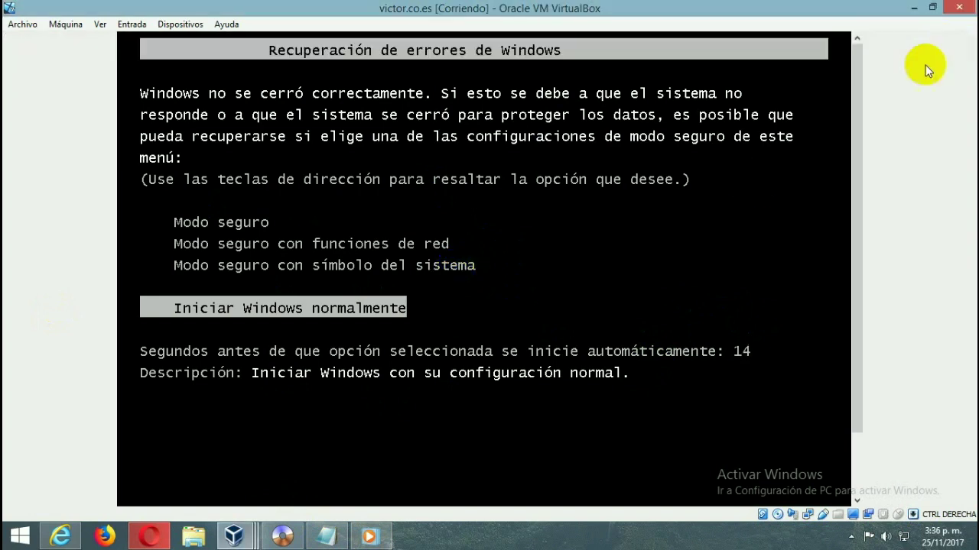
pyautogui.click(746, 186)
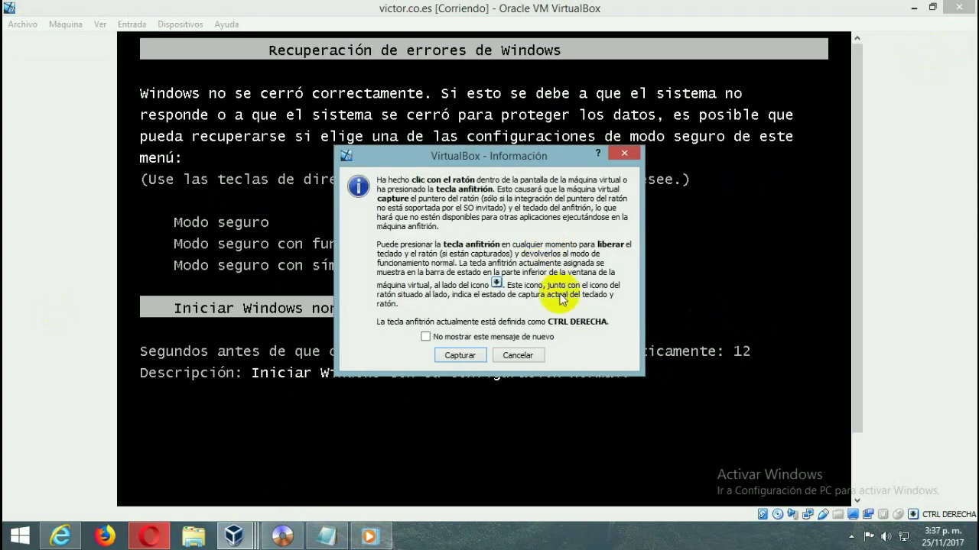
pyautogui.click(625, 155)
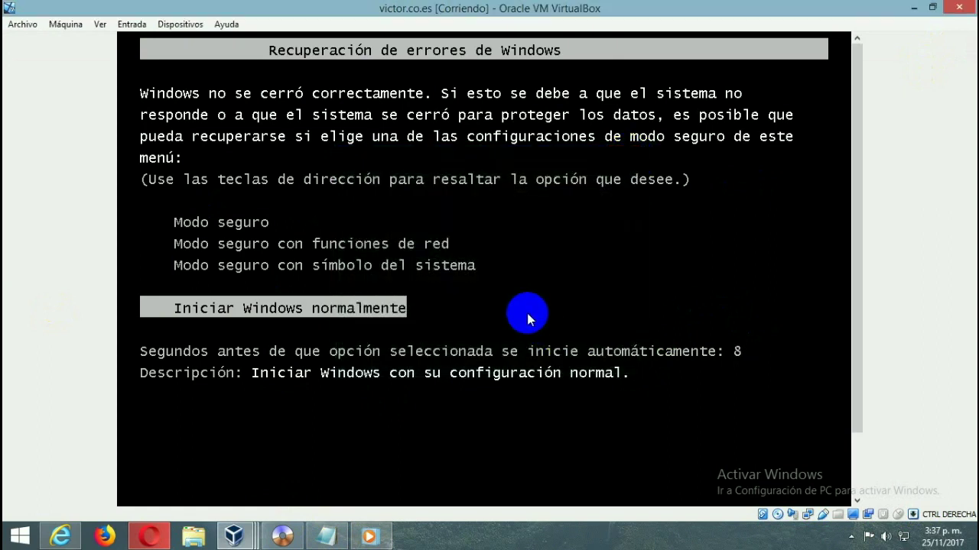
pyautogui.press('Return')
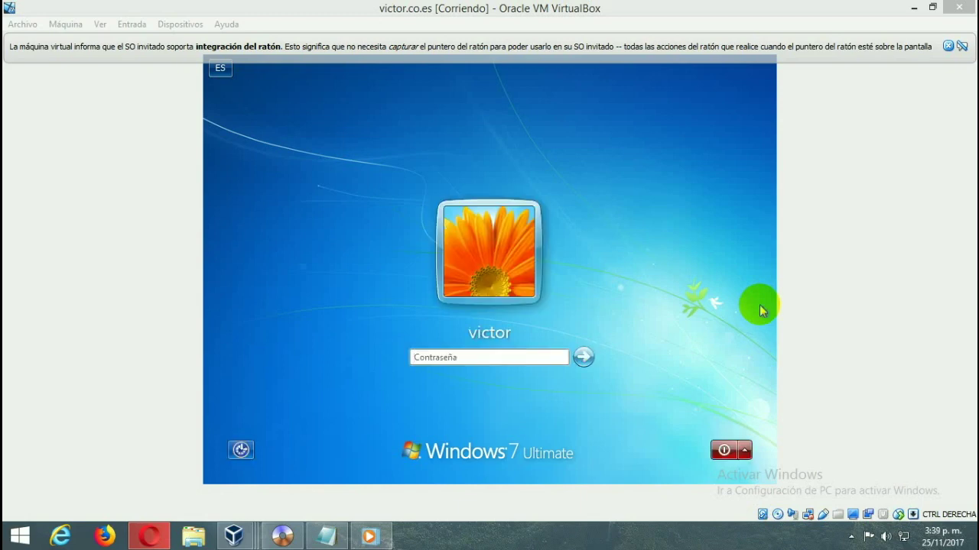
# - Sign in to the Windows 7 guest with the account password and check the Start menu opens
pyautogui.click(467, 356)
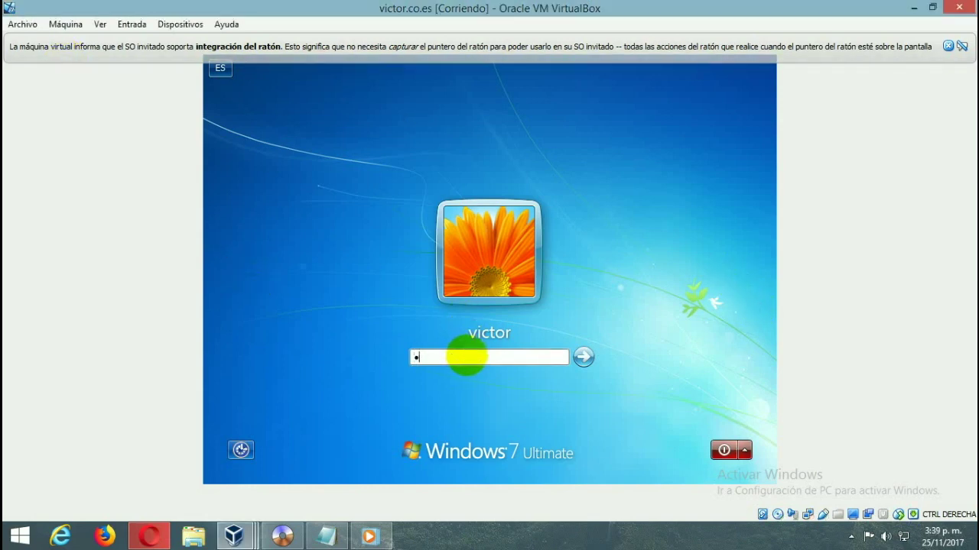
pyautogui.press('Return')
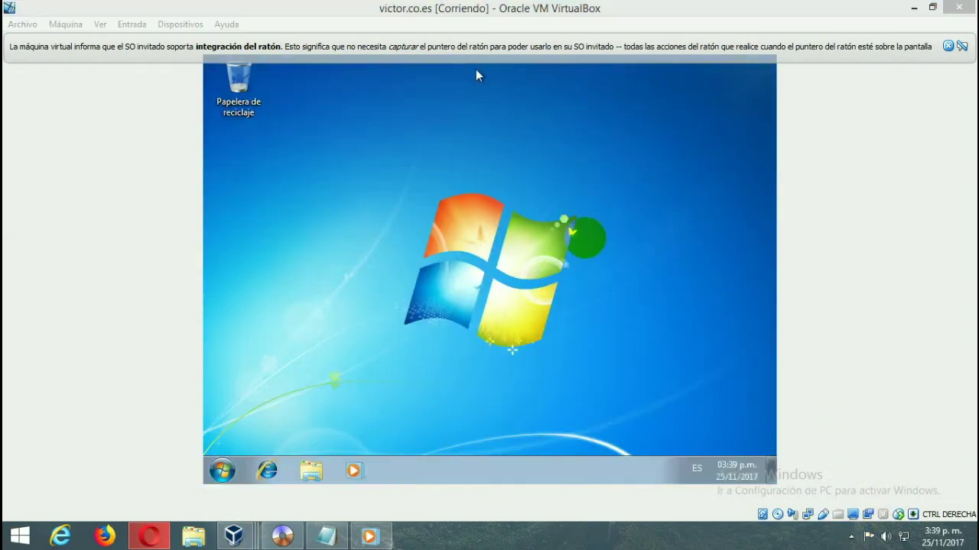
pyautogui.click(221, 473)
pyautogui.click(593, 332)
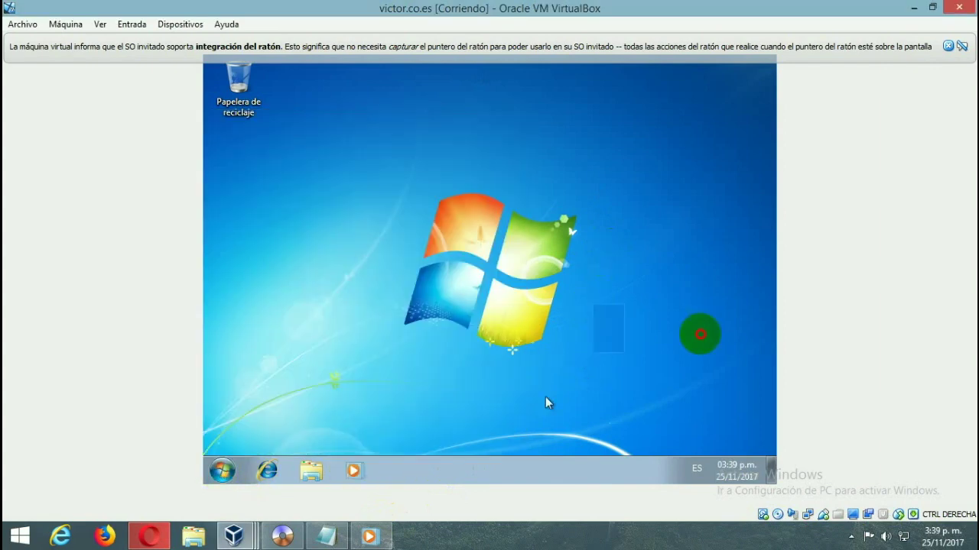
# - Drag four selection rectangles across the guest desktop to test mouse input
pyautogui.moveTo(619, 215); pyautogui.dragTo(752, 278)
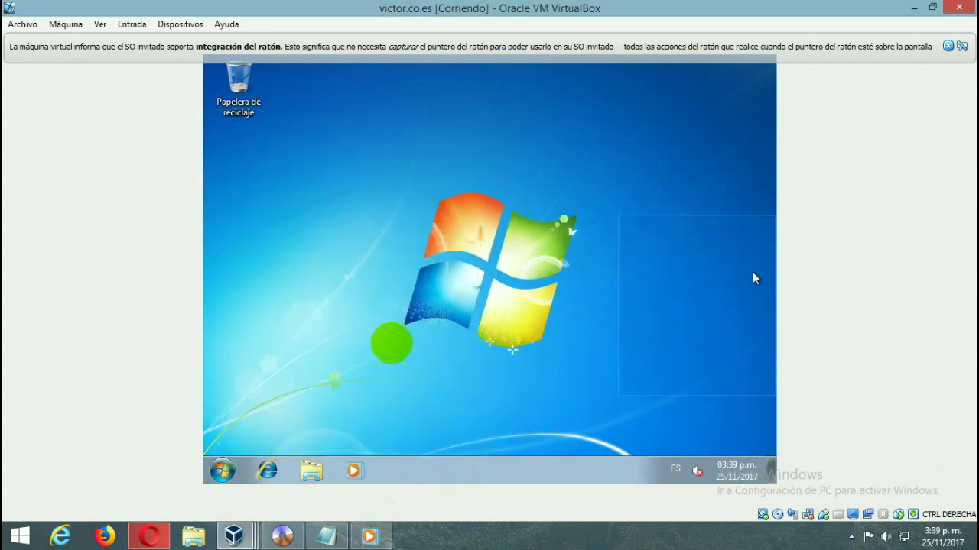
pyautogui.moveTo(610, 306); pyautogui.dragTo(305, 171)
pyautogui.moveTo(350, 225); pyautogui.dragTo(402, 290)
pyautogui.moveTo(463, 357); pyautogui.dragTo(505, 456)
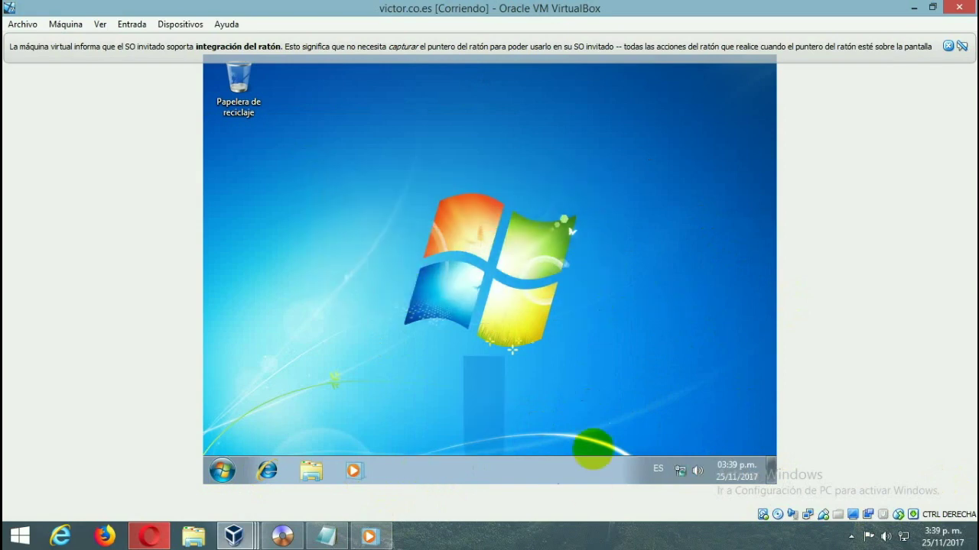